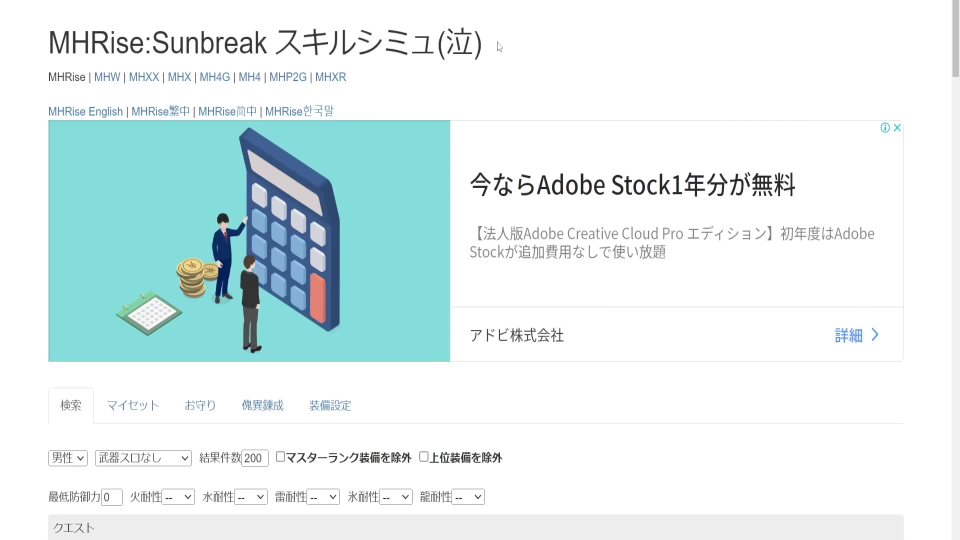
Step: Look over the registration forms and registered lists for charms (お守り) and qurious-crafted armor (傀異錬成)
scroll(9, 188, "down", 7)
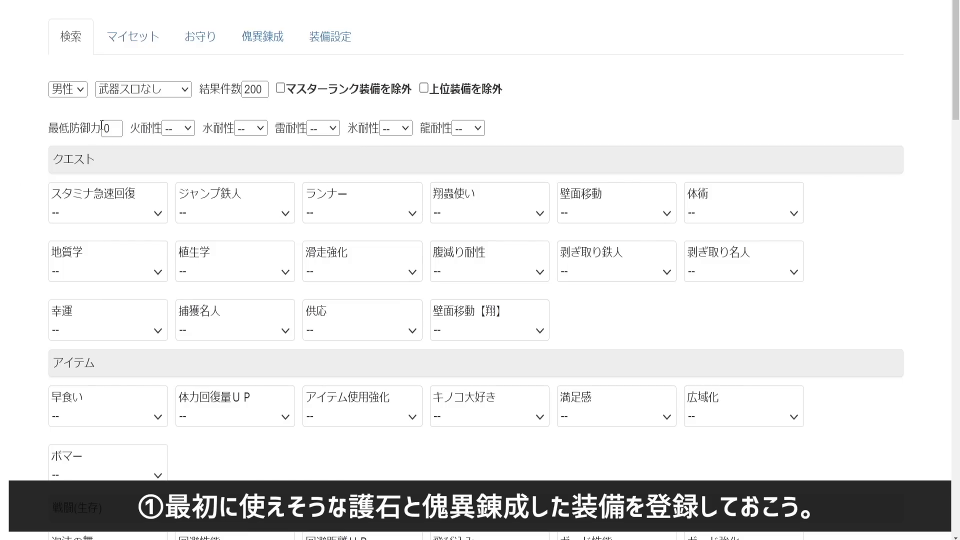
left_click(199, 37)
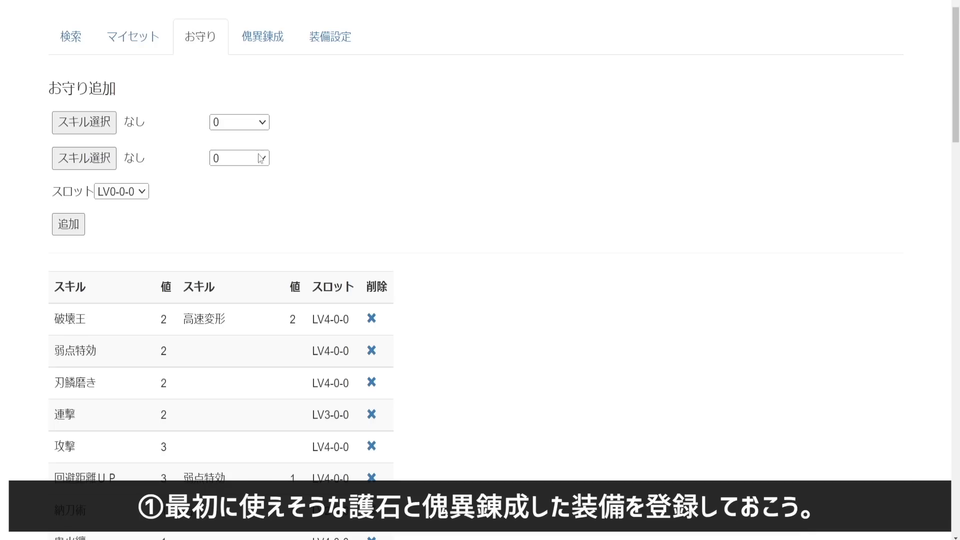
left_click(264, 52)
scroll(401, 288, "down", 5)
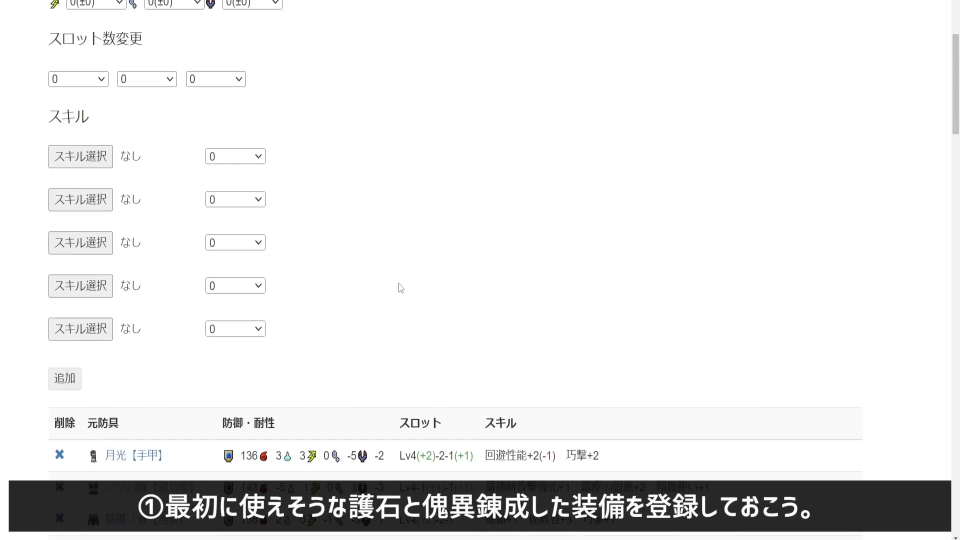
scroll(401, 288, "down", 5)
scroll(396, 288, "up", 9)
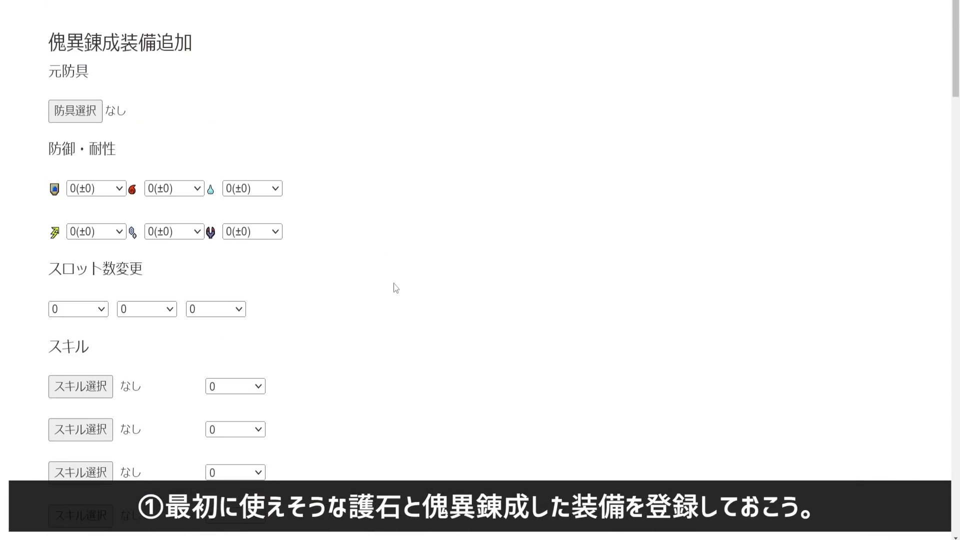
scroll(396, 289, "up", 3)
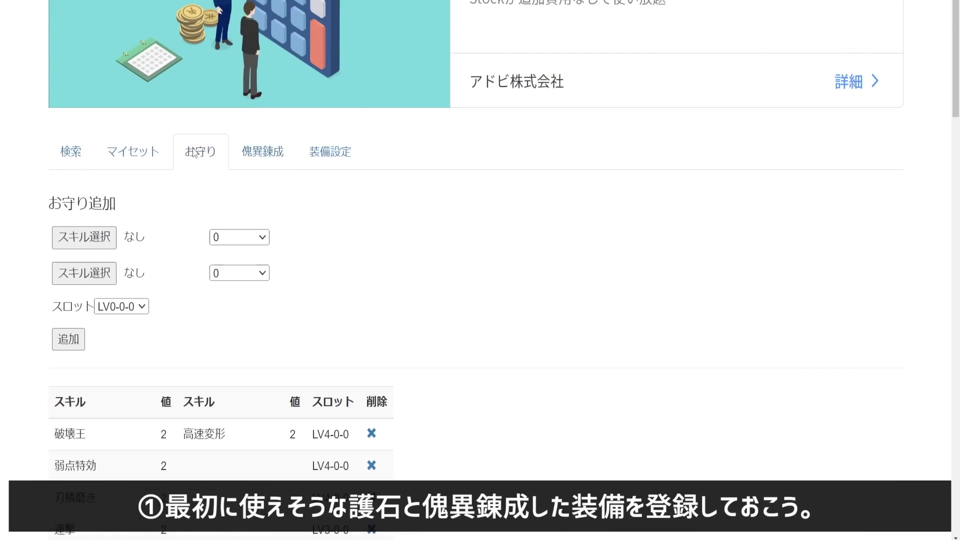
Step: Set the weapon slots in the armor search conditions to 武器スロLV2-2
scroll(425, 278, "down", 2)
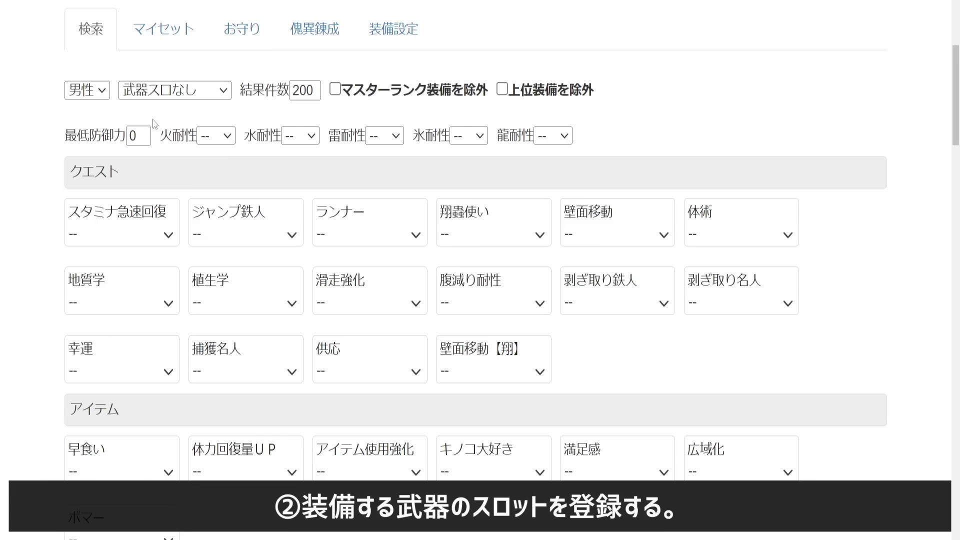
left_click(190, 96)
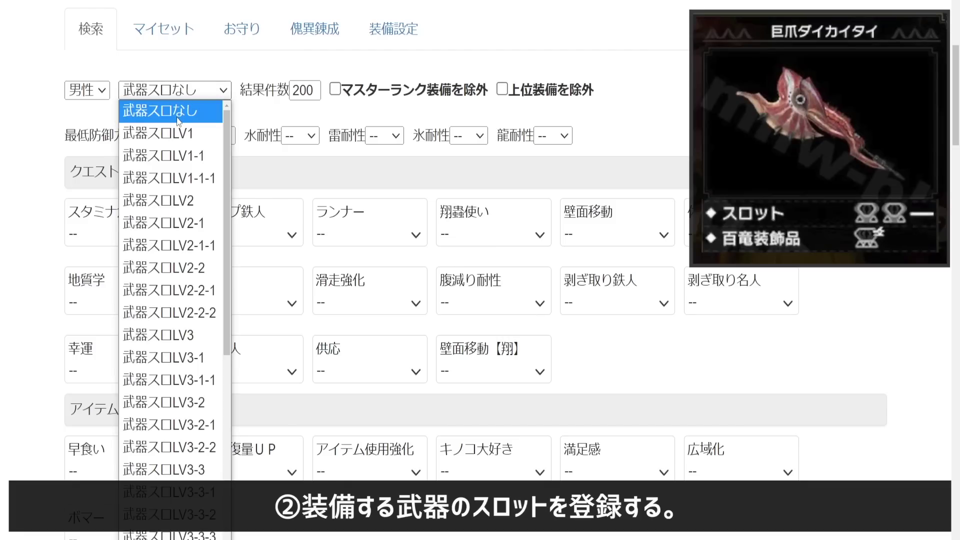
left_click(200, 270)
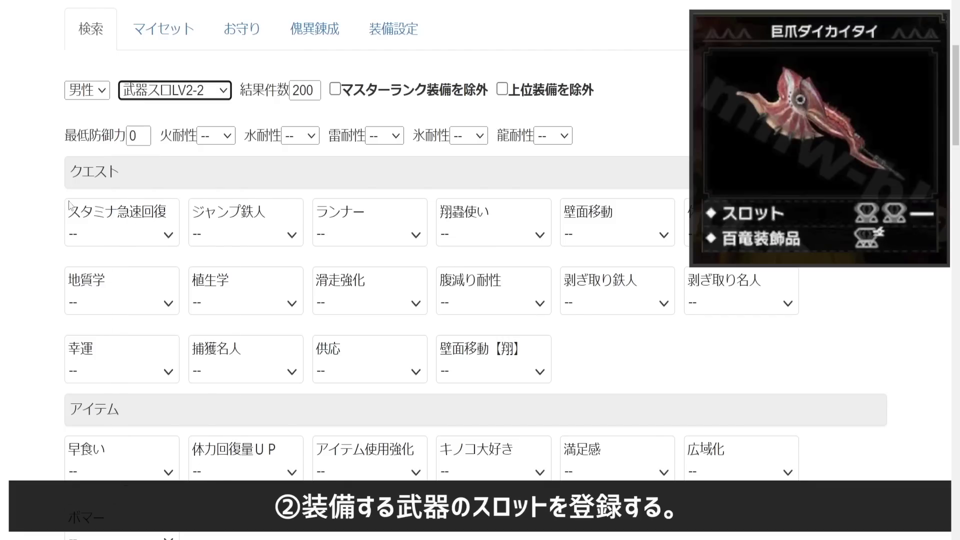
Step: Require 翔蟲使い at Lv3 and ひるみ軽減 at Lv1 in the skill search conditions
scroll(34, 203, "down", 2)
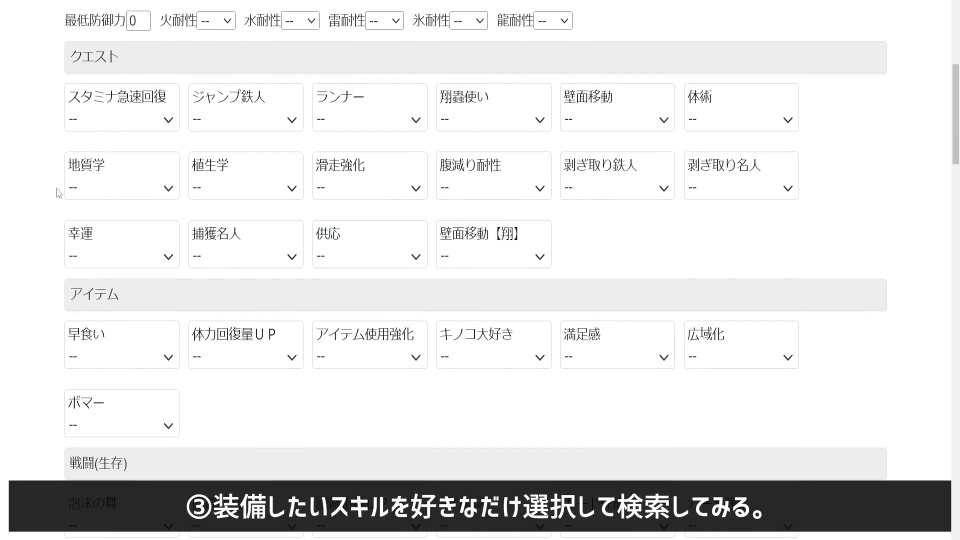
left_click(472, 125)
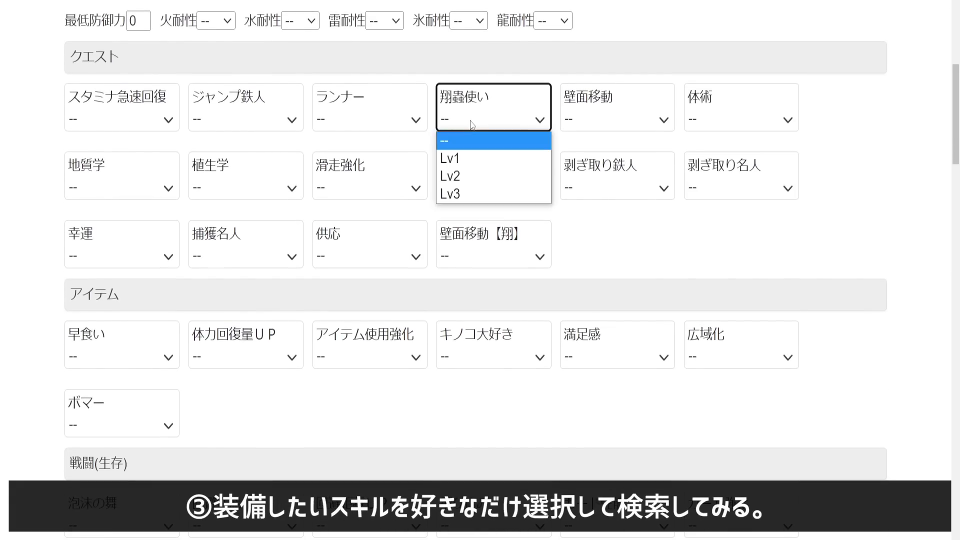
left_click(466, 195)
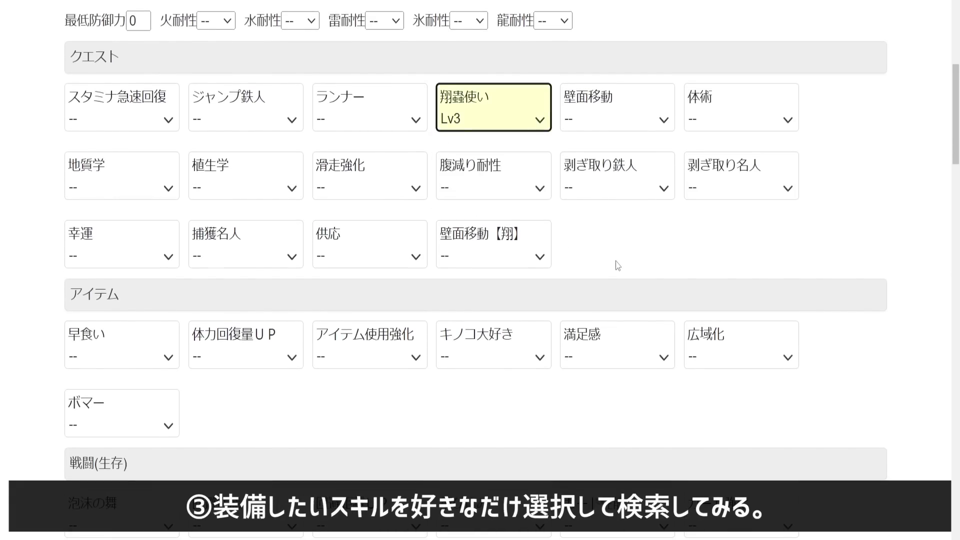
scroll(845, 270, "down", 2)
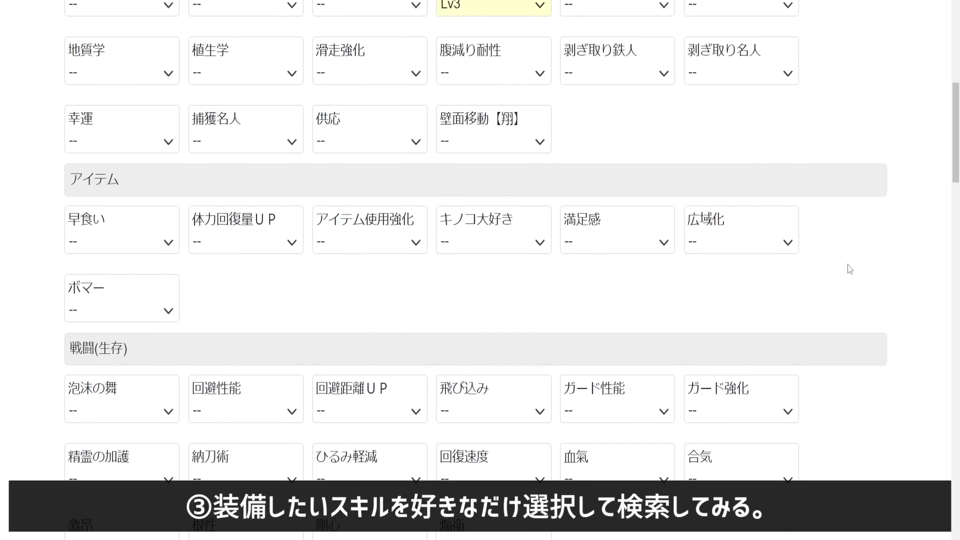
scroll(849, 270, "down", 4)
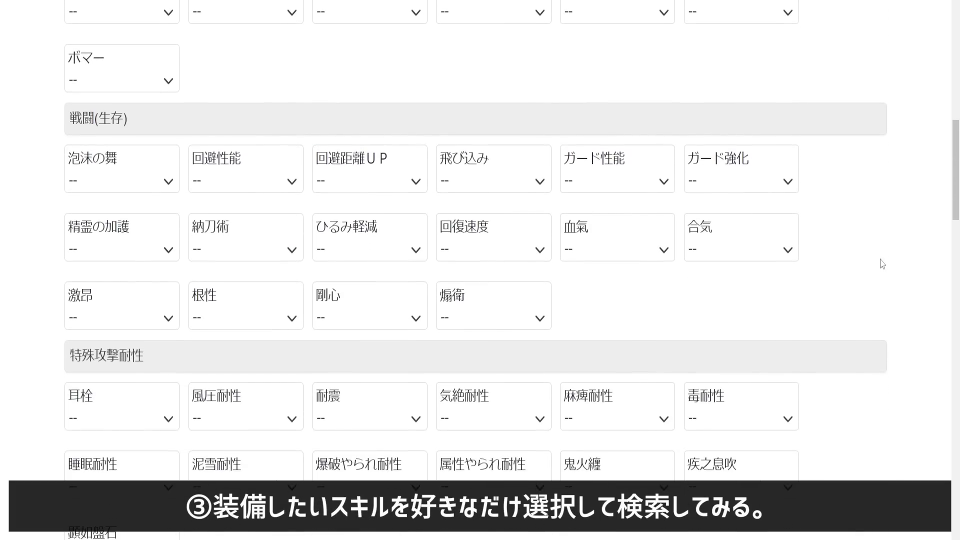
left_click(400, 247)
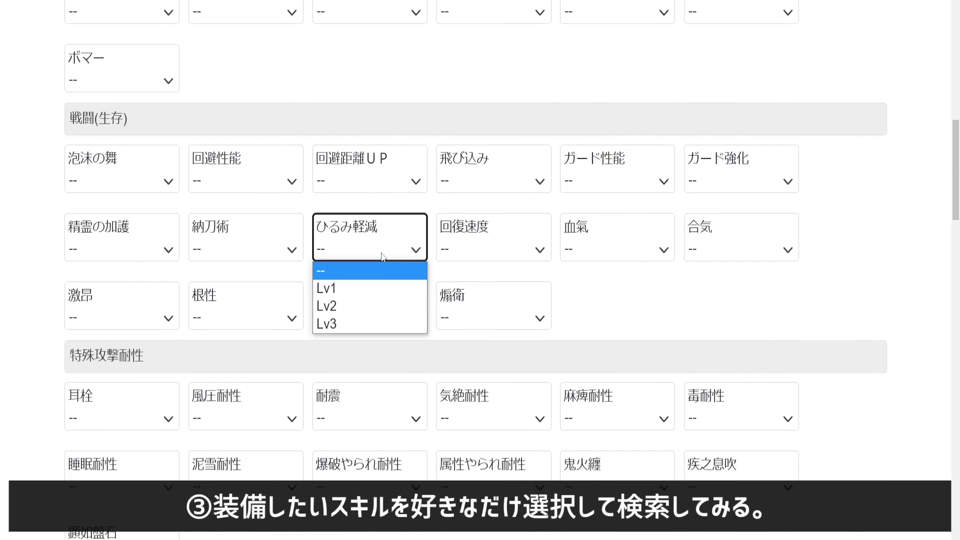
left_click(371, 289)
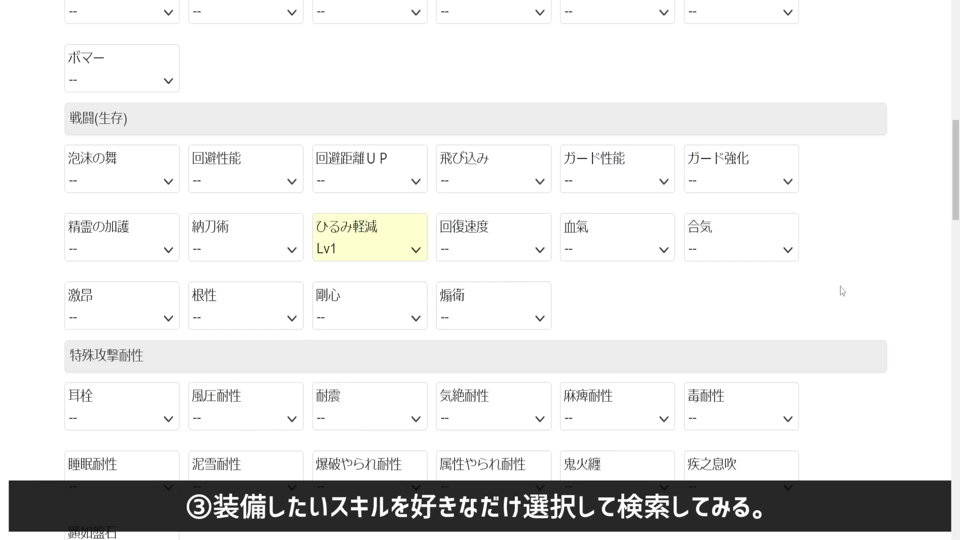
Step: Require 攻撃 at Lv7 and 水属性攻撃強化 at Lv5
scroll(882, 297, "down", 5)
scroll(881, 298, "down", 3)
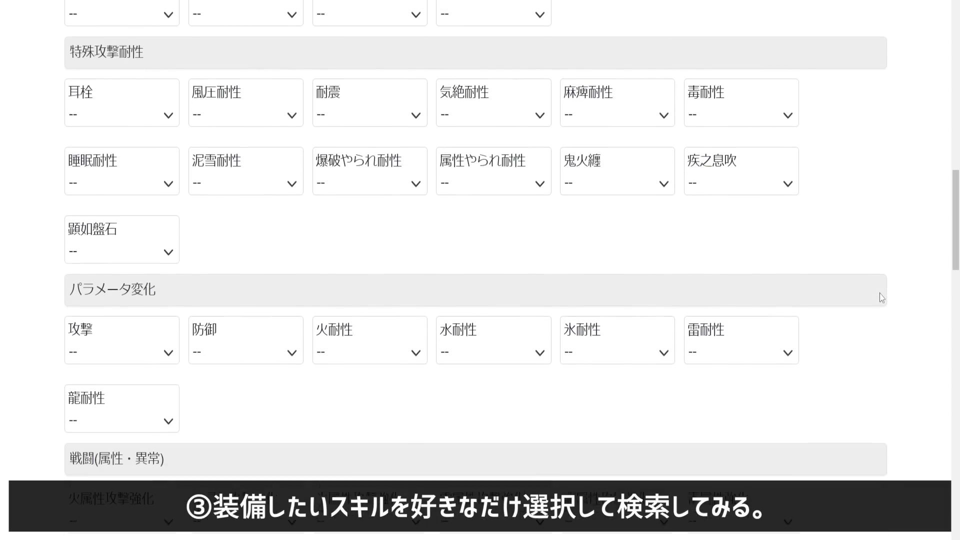
left_click(125, 195)
left_click(98, 343)
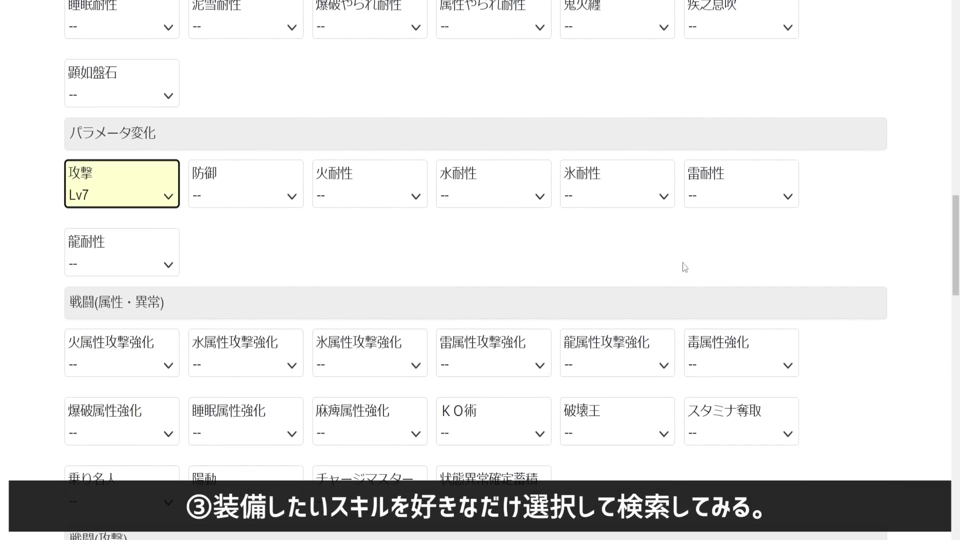
scroll(874, 274, "down", 3)
left_click(246, 194)
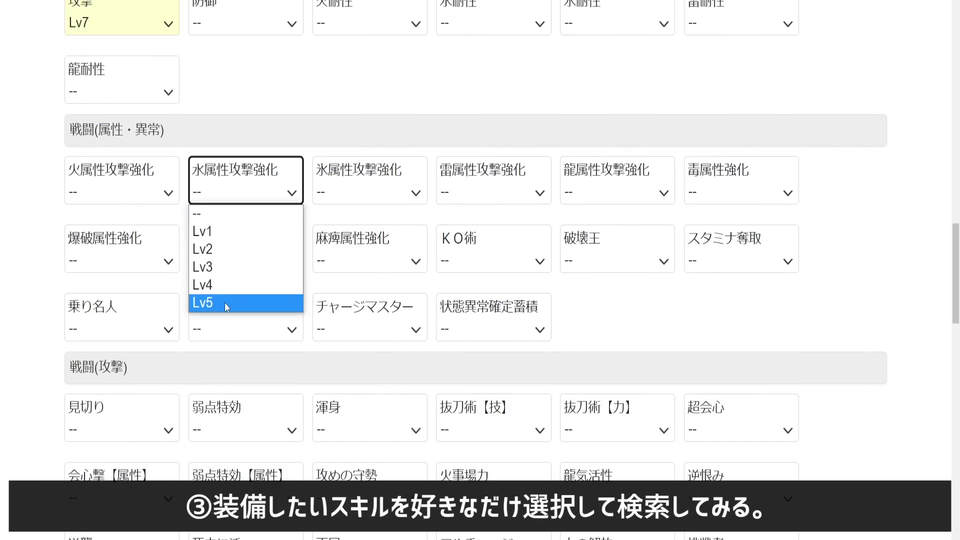
left_click(225, 302)
Step: Require 弱点特効 and 超会心 at Lv3 each in the 戦闘(攻撃) group, leaving 見切り unset
scroll(861, 276, "down", 1)
scroll(860, 275, "down", 4)
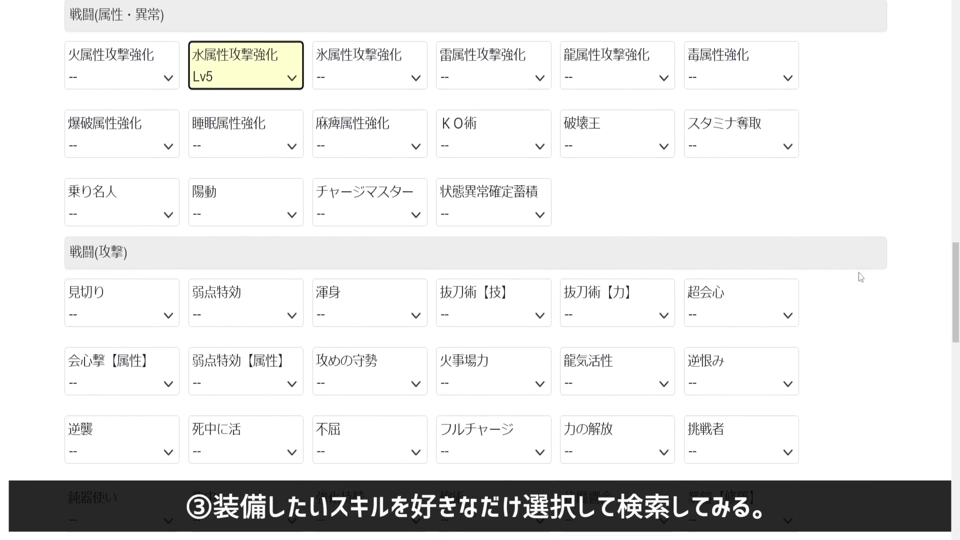
left_click(143, 152)
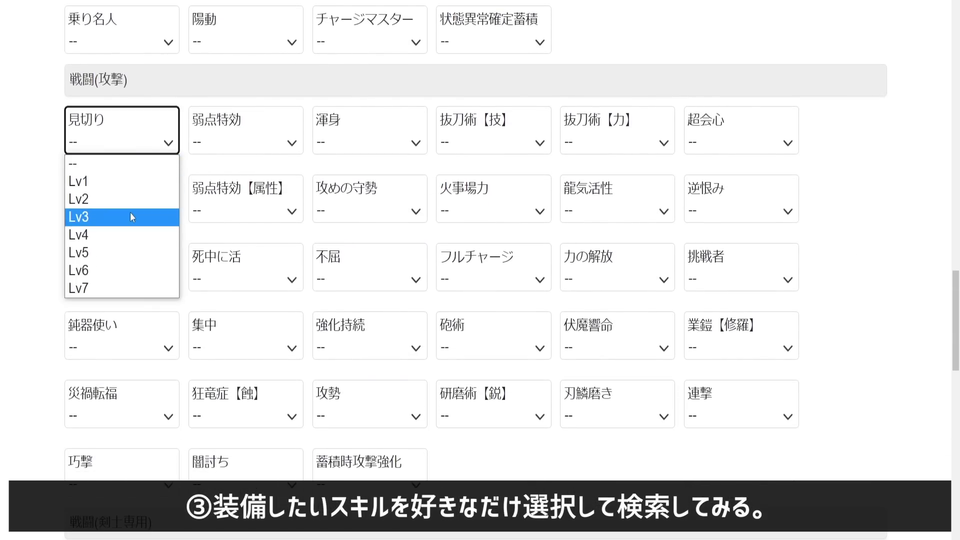
left_click(143, 164)
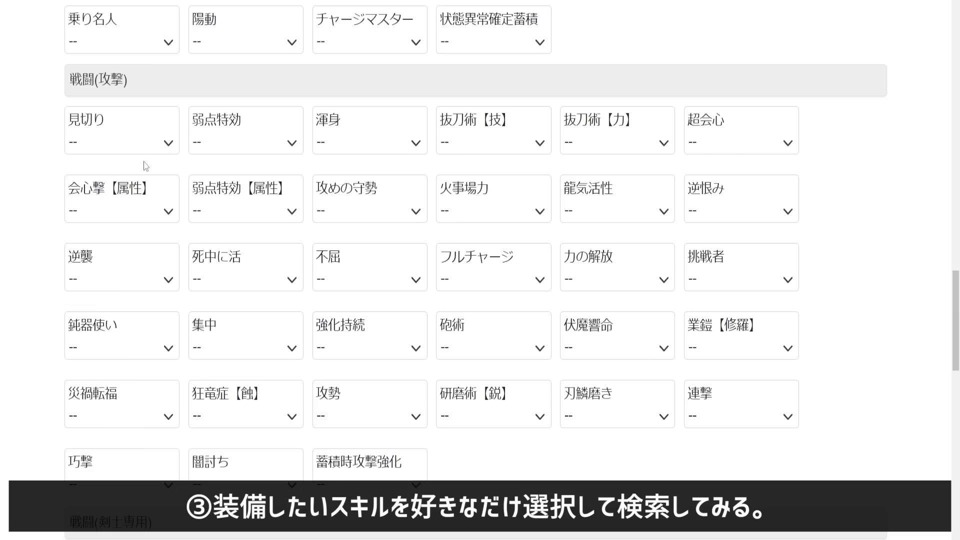
left_click(245, 143)
left_click(205, 217)
left_click(728, 129)
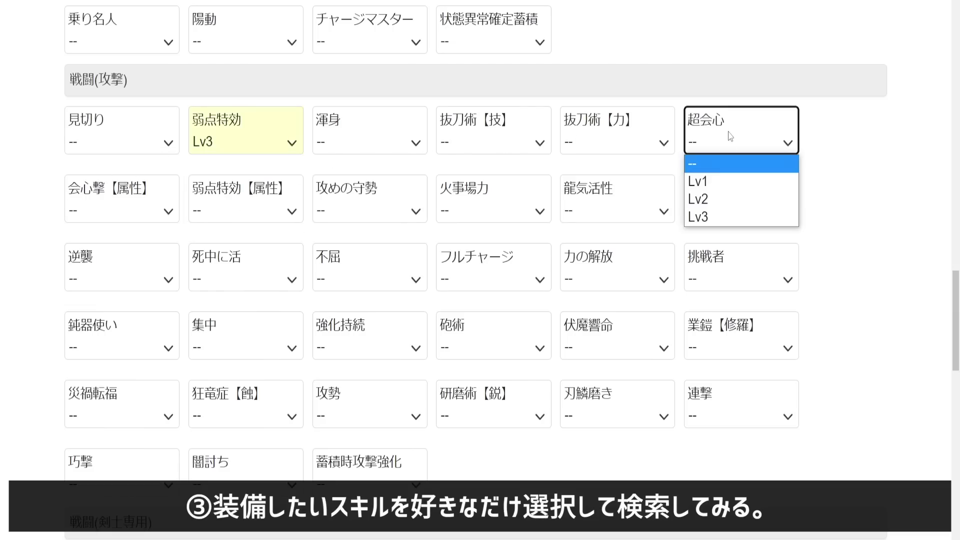
left_click(715, 218)
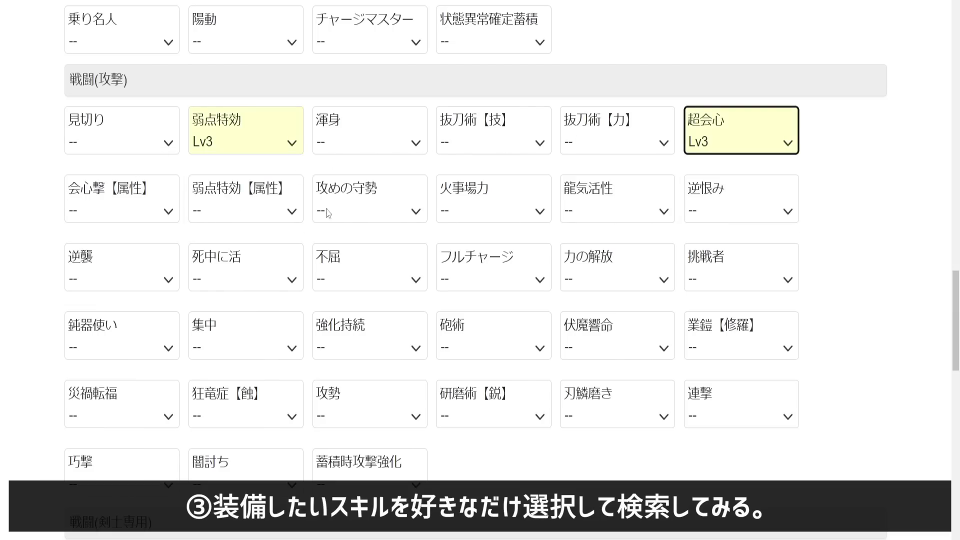
Step: Set 弱点特効【属性】 to Lv1, 挑戦者 to Lv3 and 業鎧【修羅】 to Lv1
left_click(232, 206)
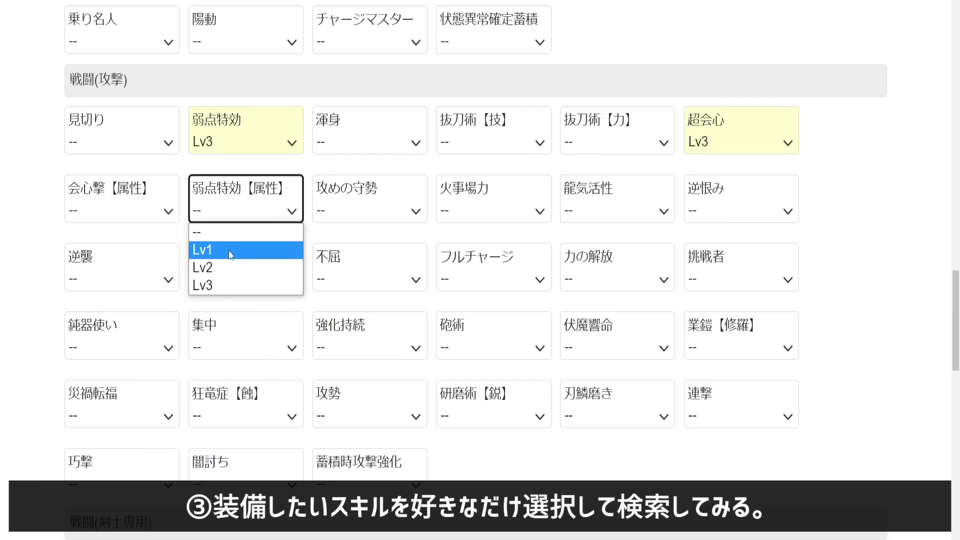
left_click(230, 250)
scroll(26, 203, "down", 1)
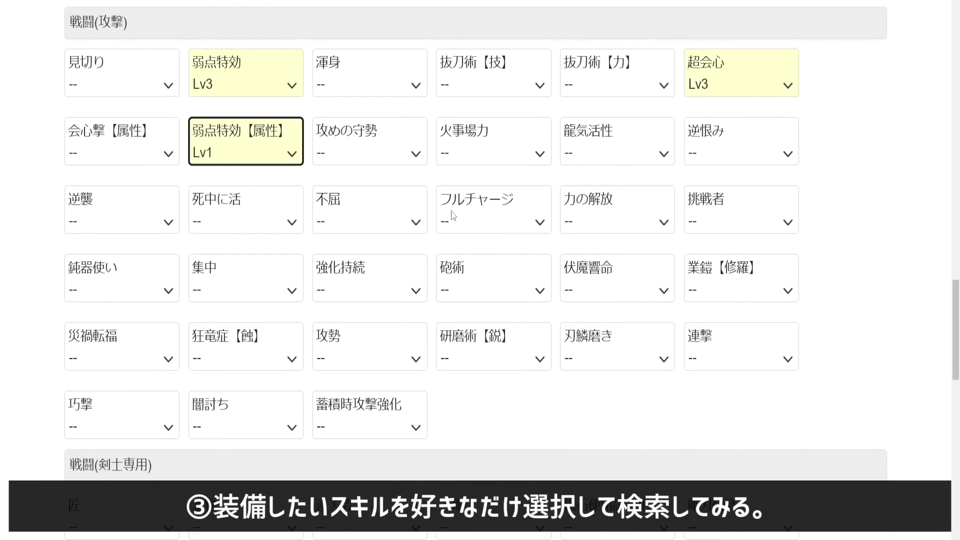
left_click(729, 226)
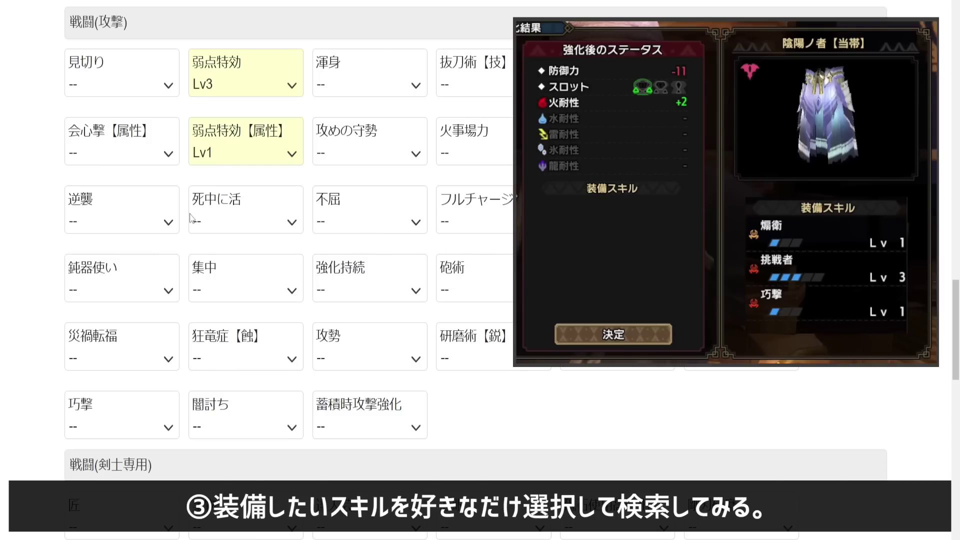
left_click(716, 296)
left_click(715, 329)
Step: Set both 連撃 and 刃鱗磨き to Lv1 in the 戦闘(攻撃) group
left_click(720, 350)
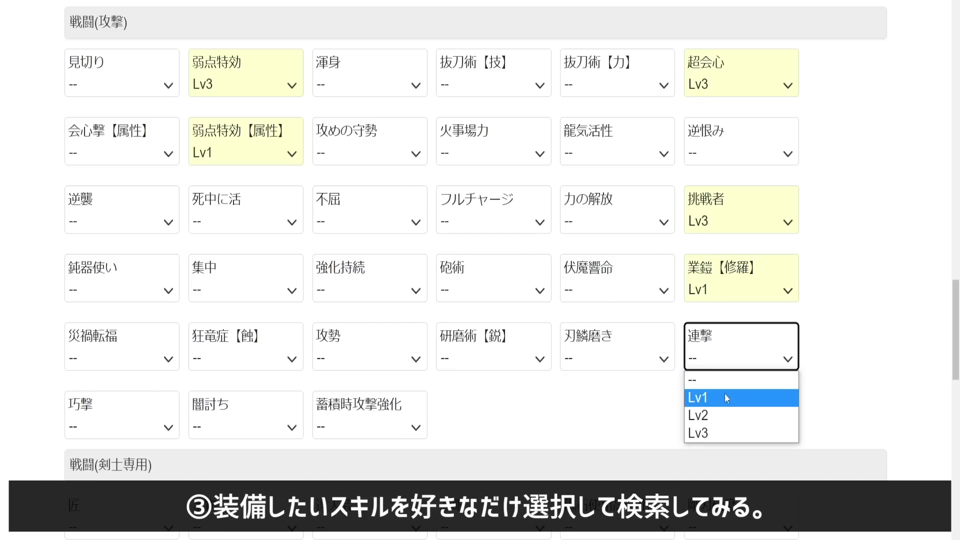
left_click(725, 395)
left_click(597, 355)
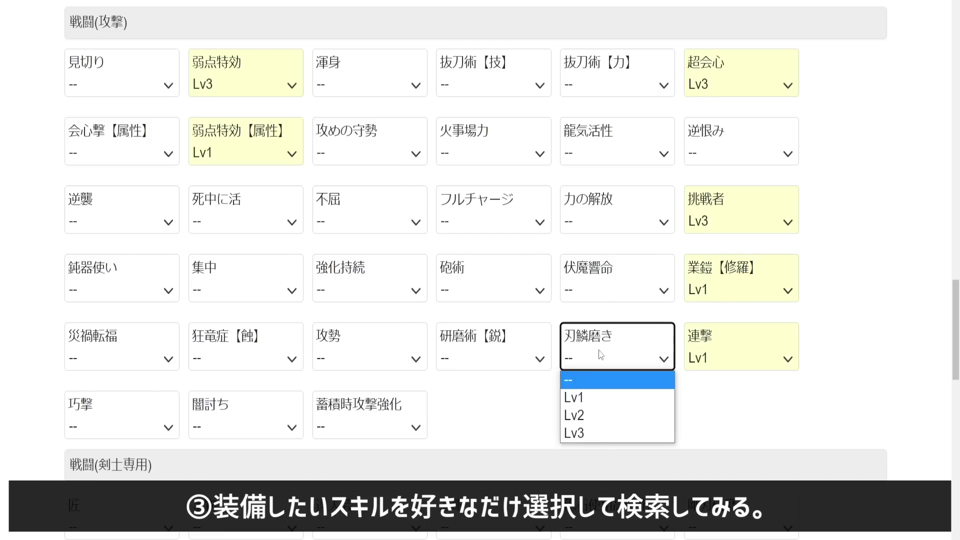
left_click(588, 392)
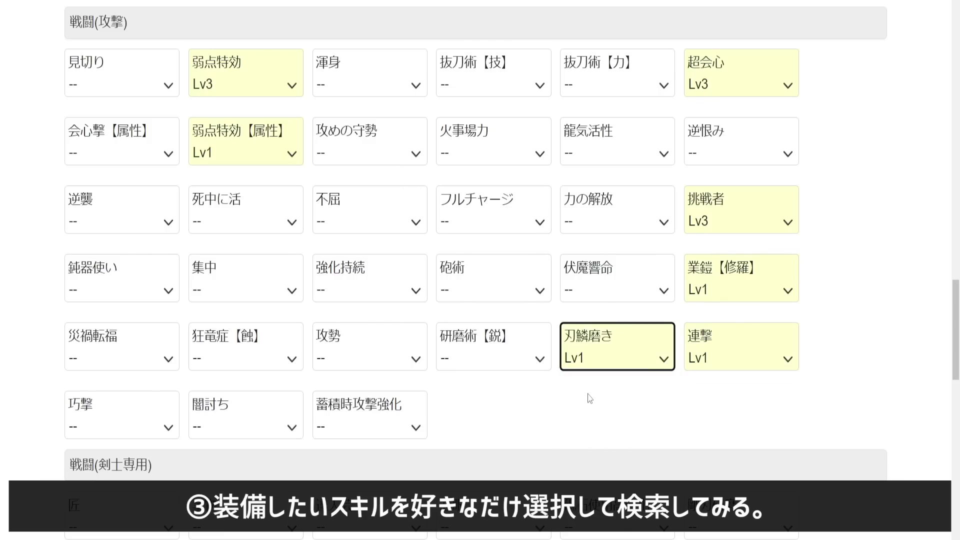
Step: Set 狂竜症【蝕】 and 災禍転福 to Lv1 and 巧撃 to Lv3
left_click(252, 355)
left_click(251, 395)
left_click(119, 353)
left_click(85, 396)
scroll(16, 340, "down", 3)
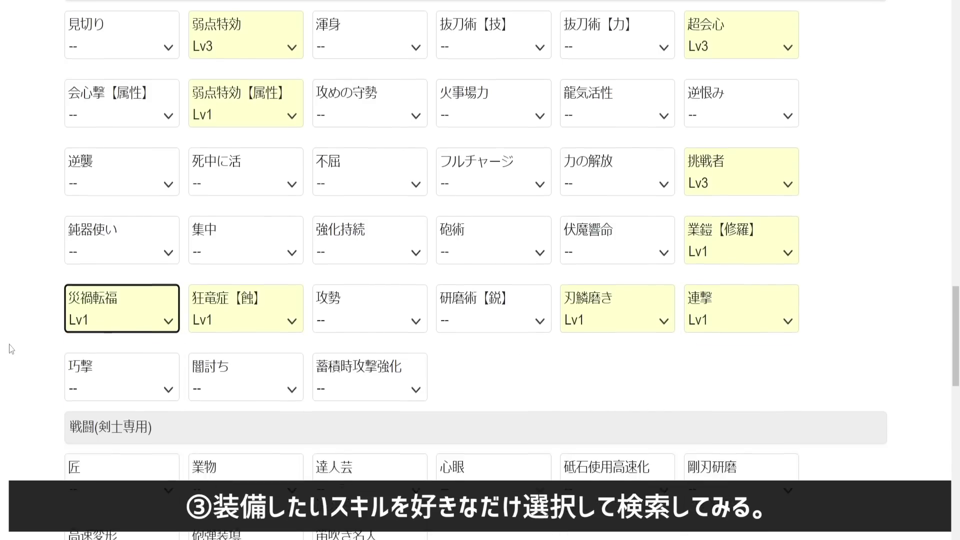
left_click(81, 259)
left_click(93, 328)
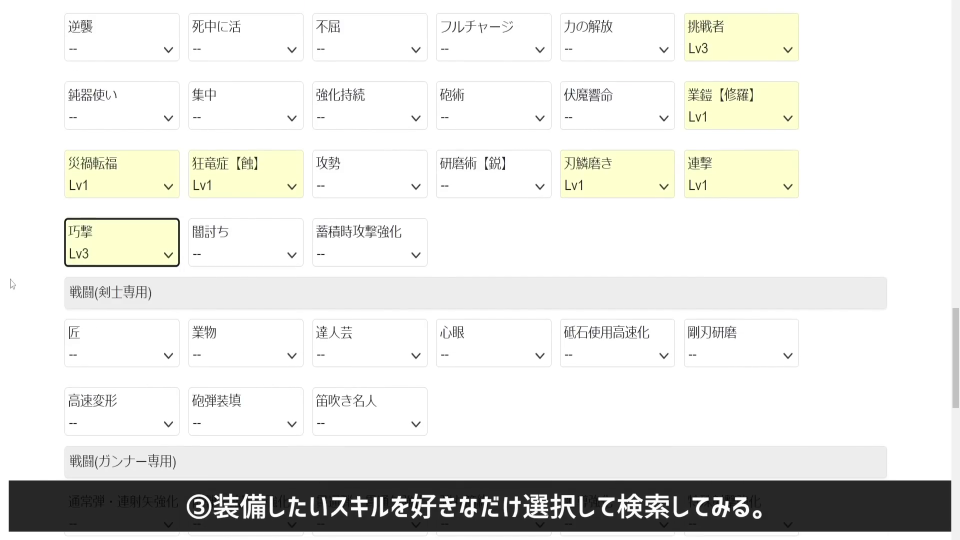
Step: Raise the required level of 刃鱗磨き to Lv2
scroll(12, 284, "down", 3)
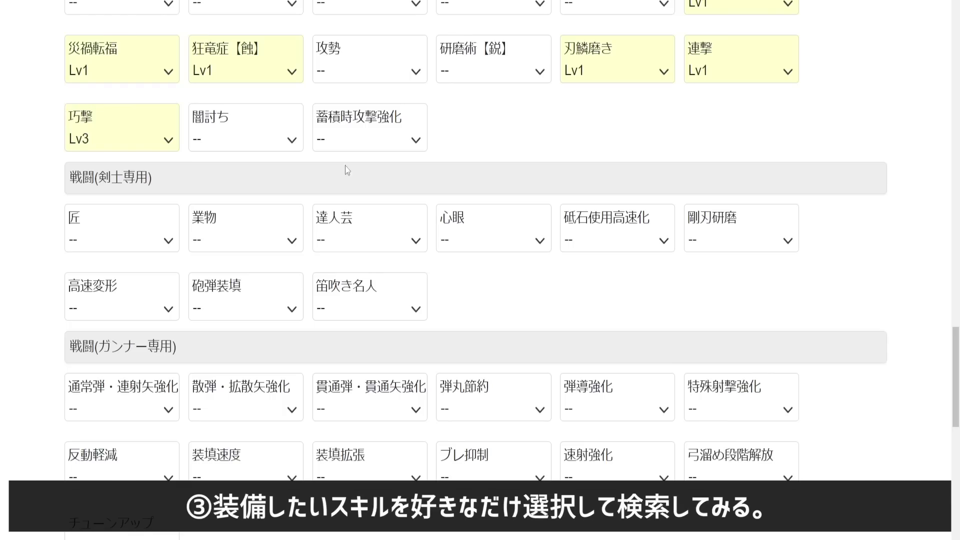
left_click(566, 75)
left_click(590, 122)
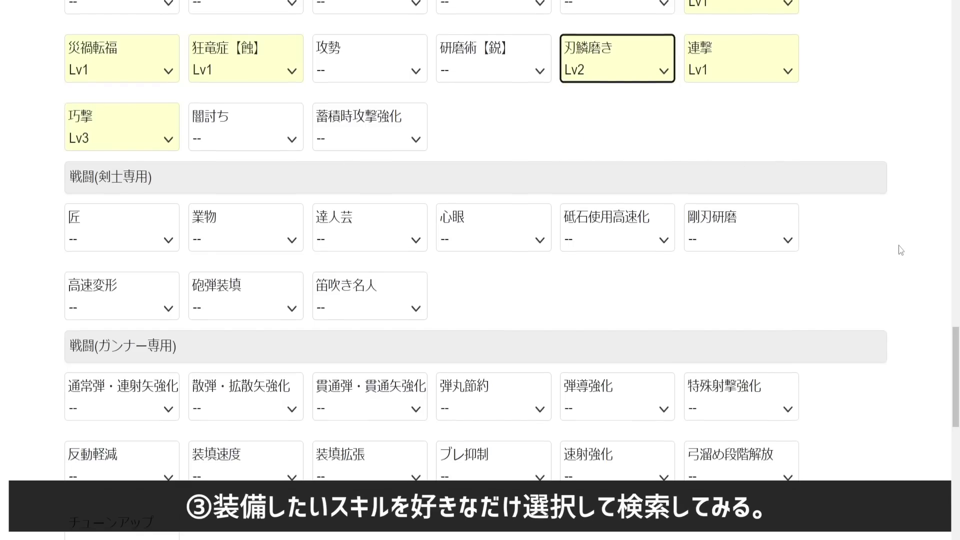
Step: Check the selected skill levels and run the armor search with them
scroll(900, 250, "down", 5)
scroll(900, 250, "down", 4)
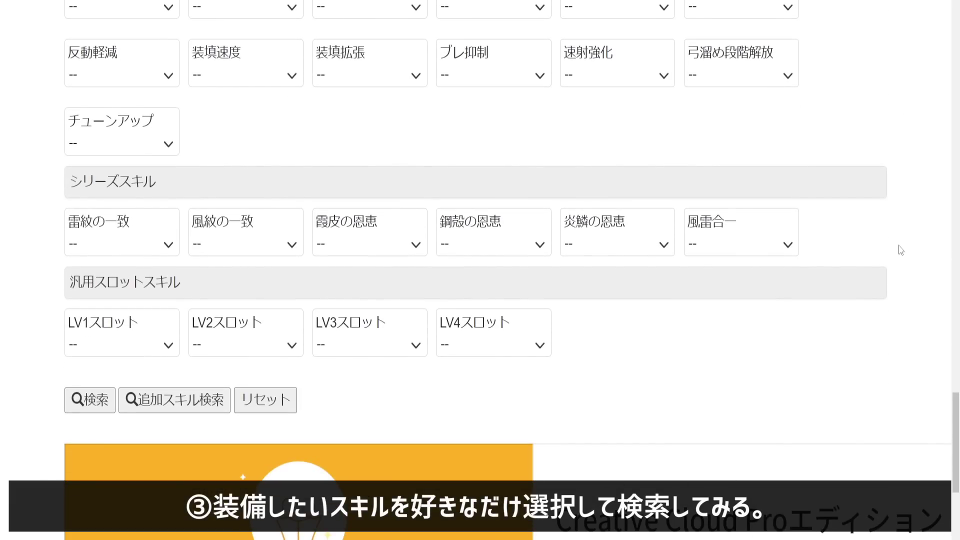
scroll(900, 250, "up", 20)
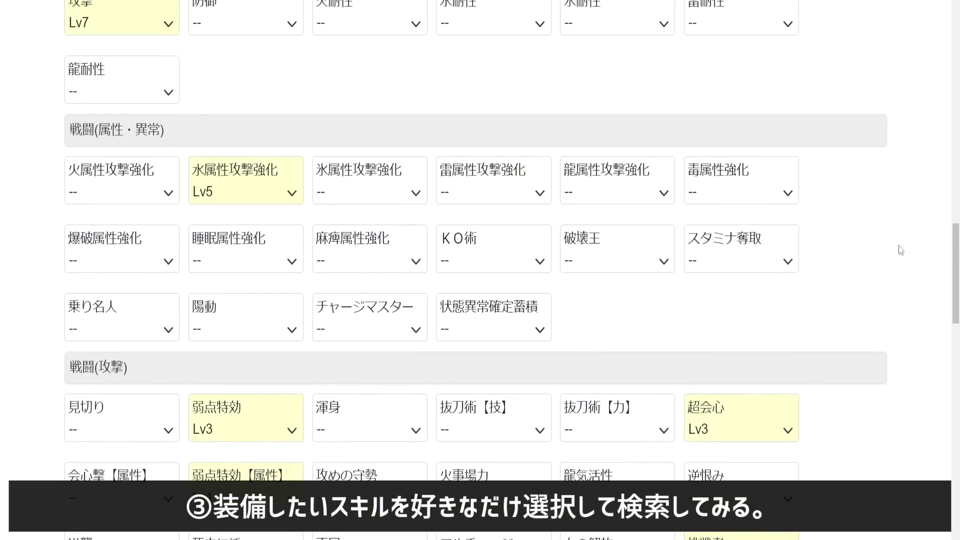
scroll(901, 250, "up", 7)
scroll(900, 250, "down", 18)
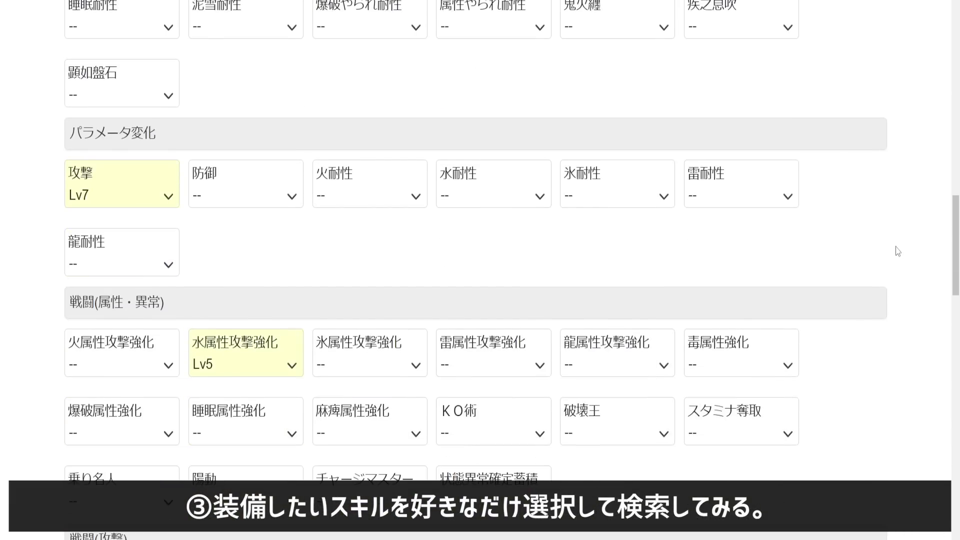
scroll(895, 254, "down", 20)
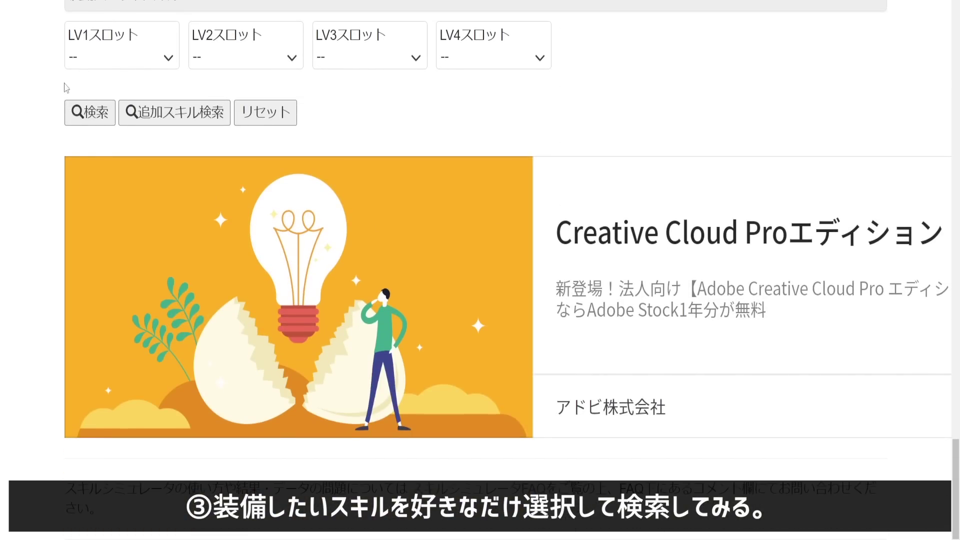
left_click(92, 112)
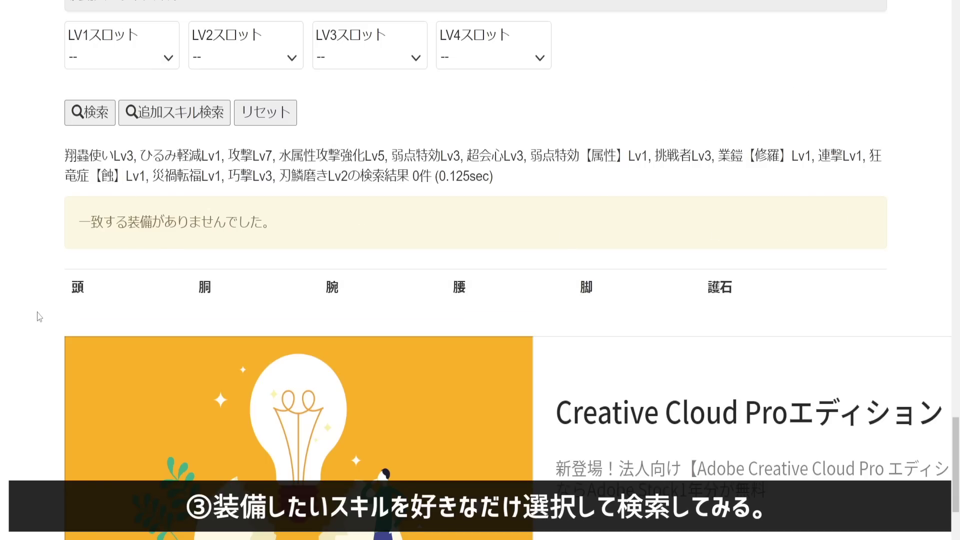
Step: Set 高速変形 to Lv3 in the 戦闘(剣士専用) group
scroll(39, 313, "up", 5)
scroll(27, 315, "up", 15)
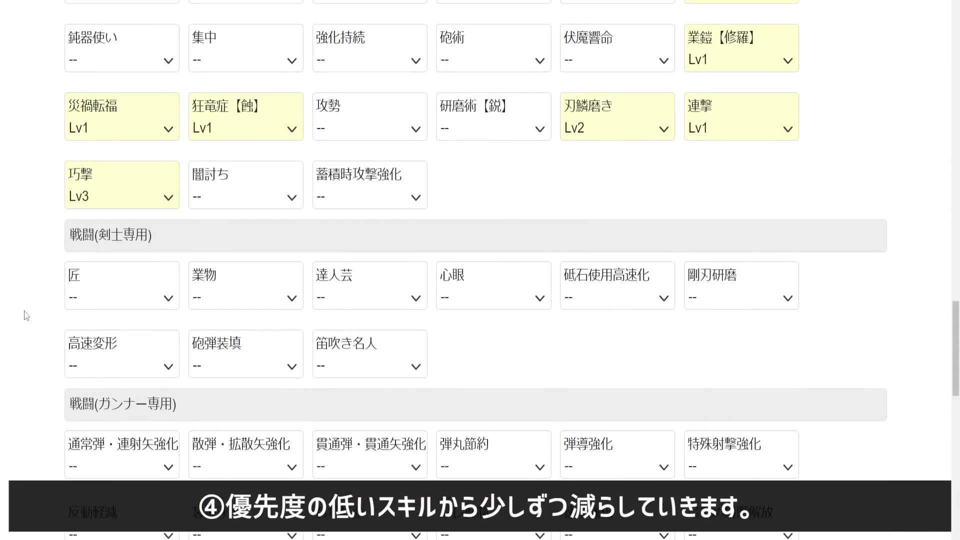
scroll(24, 320, "up", 1)
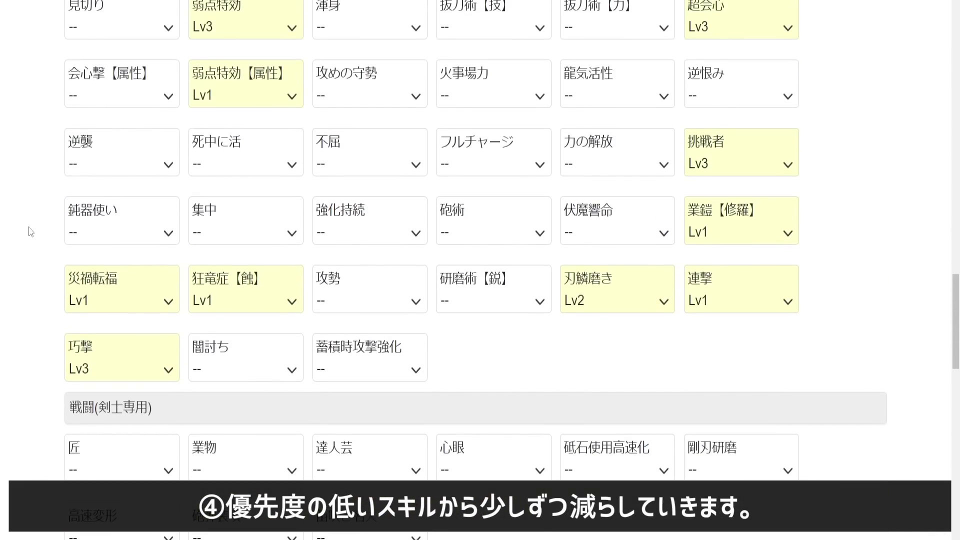
scroll(25, 250, "down", 3)
left_click(133, 379)
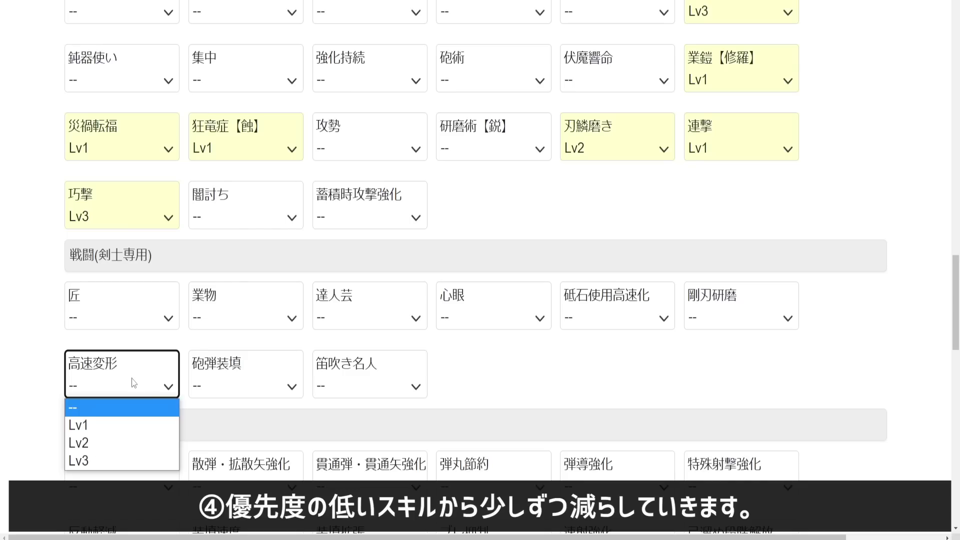
left_click(120, 468)
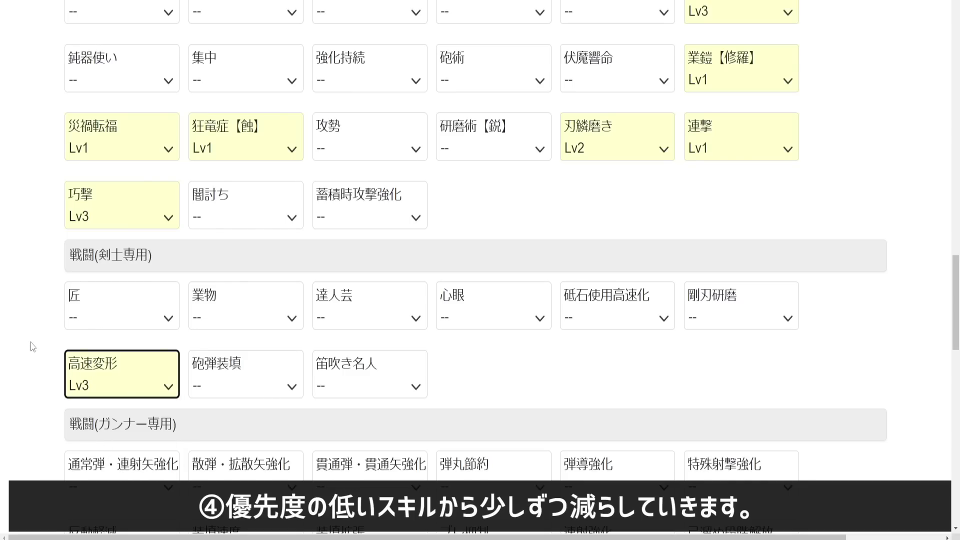
left_click_drag(30, 344, 30, 334)
left_click(14, 322)
Step: Remove the level requirement from 業鎧【修羅】 and run the armor search again
scroll(15, 310, "up", 3)
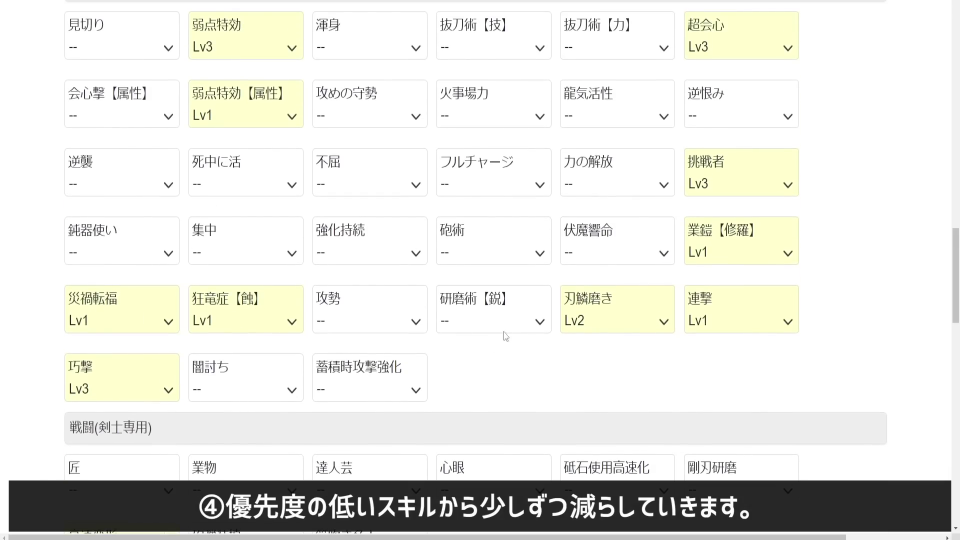
left_click(729, 253)
left_click(727, 278)
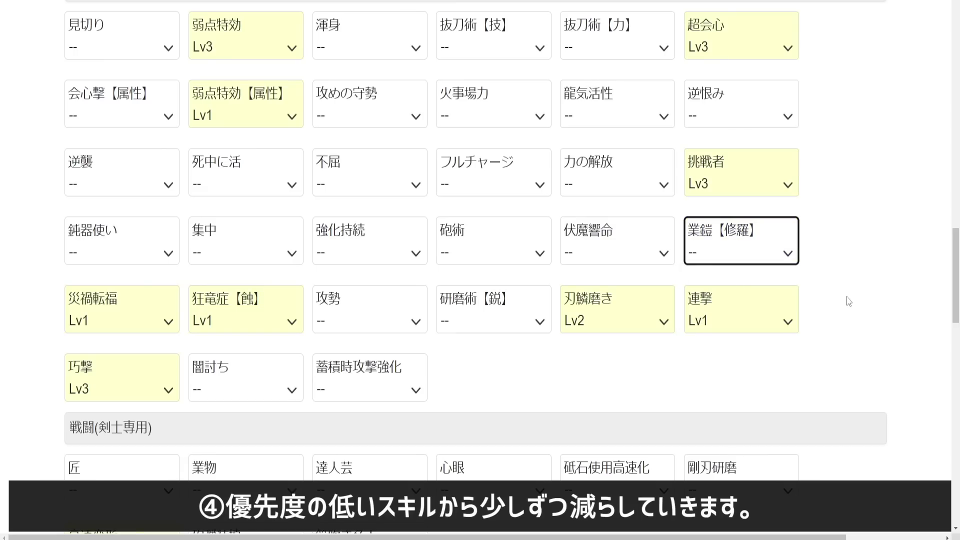
scroll(705, 390, "down", 13)
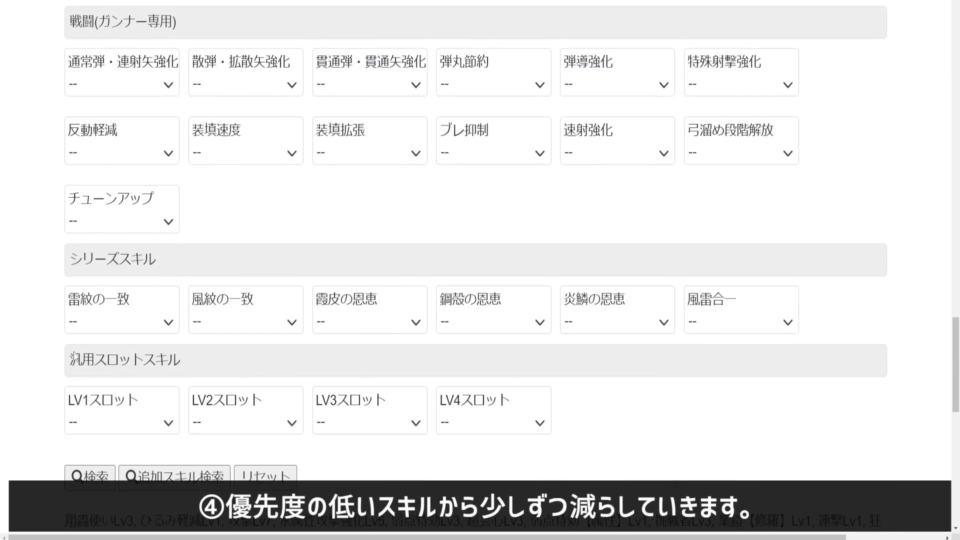
scroll(50, 260, "down", 5)
left_click(90, 247)
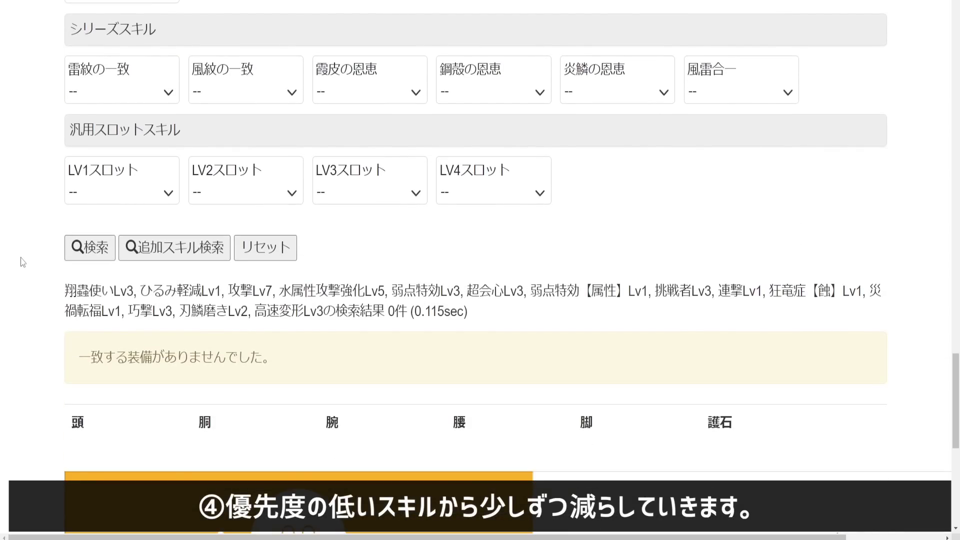
Step: Clear the level of 弱点特効【属性】 in the 戦闘(攻撃) group and repeat the armor search
scroll(22, 261, "up", 18)
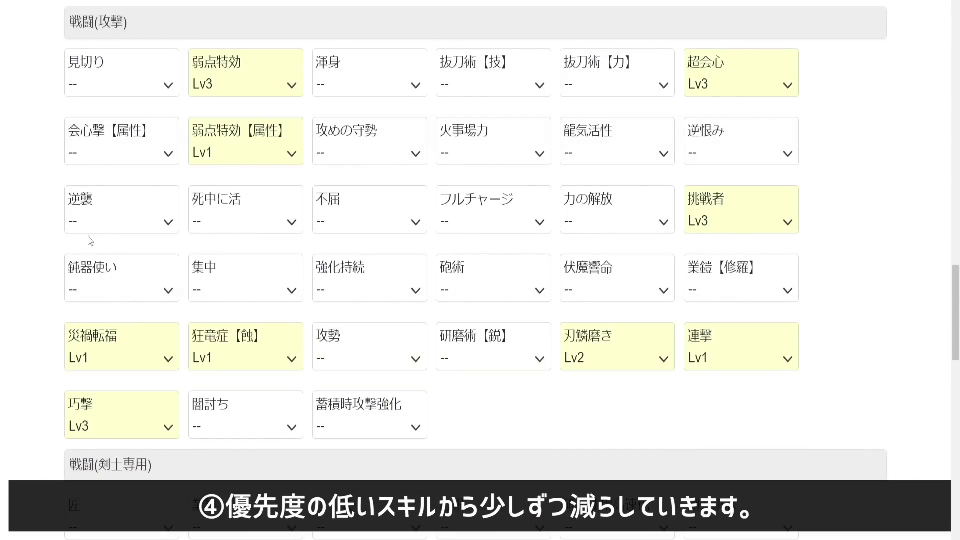
left_click(246, 154)
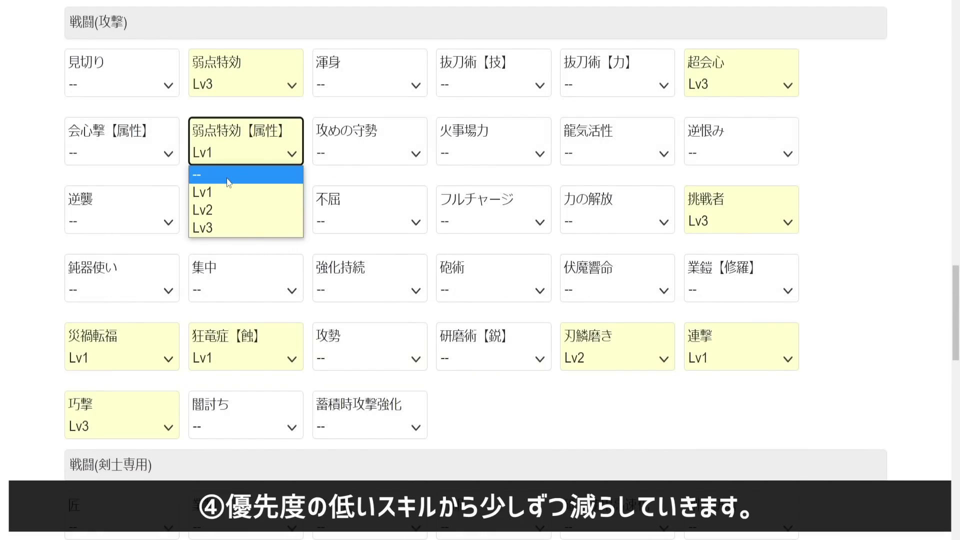
left_click(228, 180)
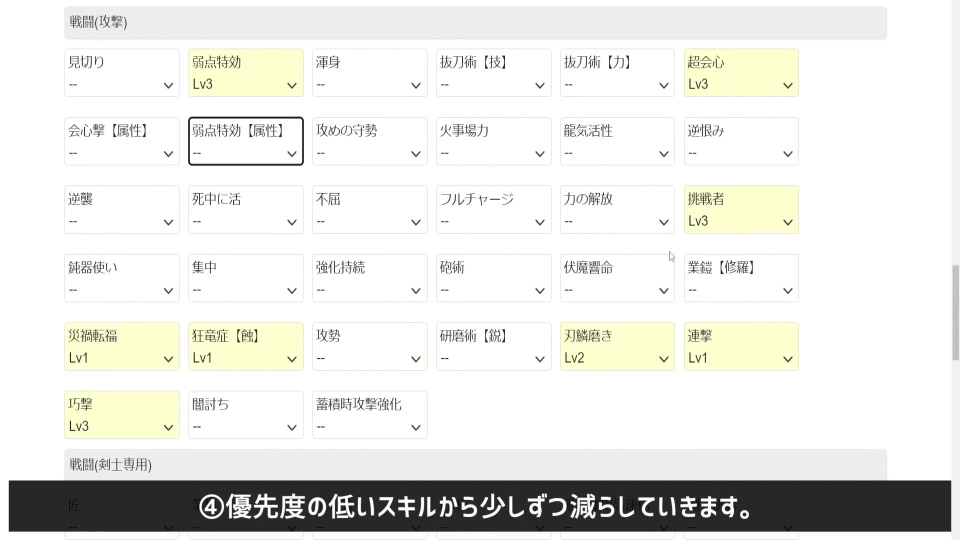
left_click(874, 266)
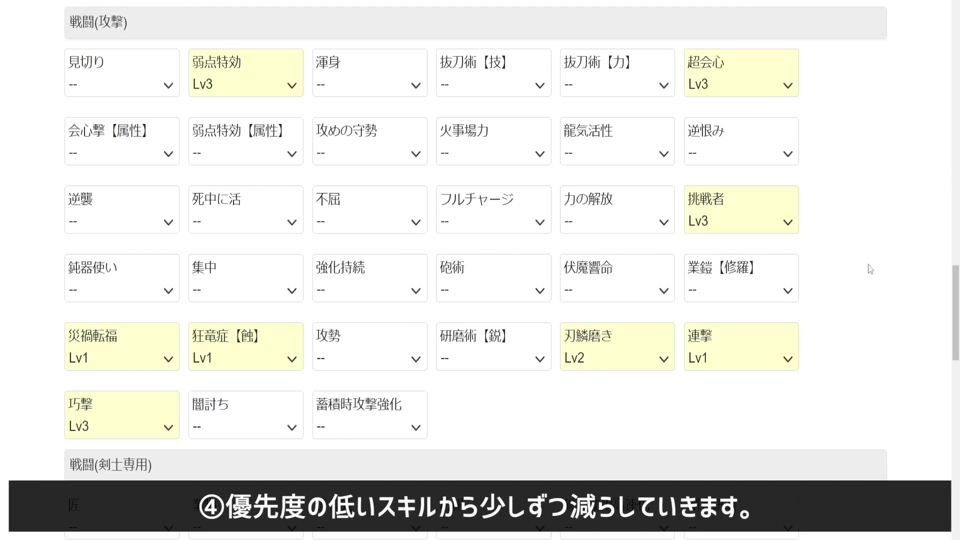
scroll(862, 267, "down", 1)
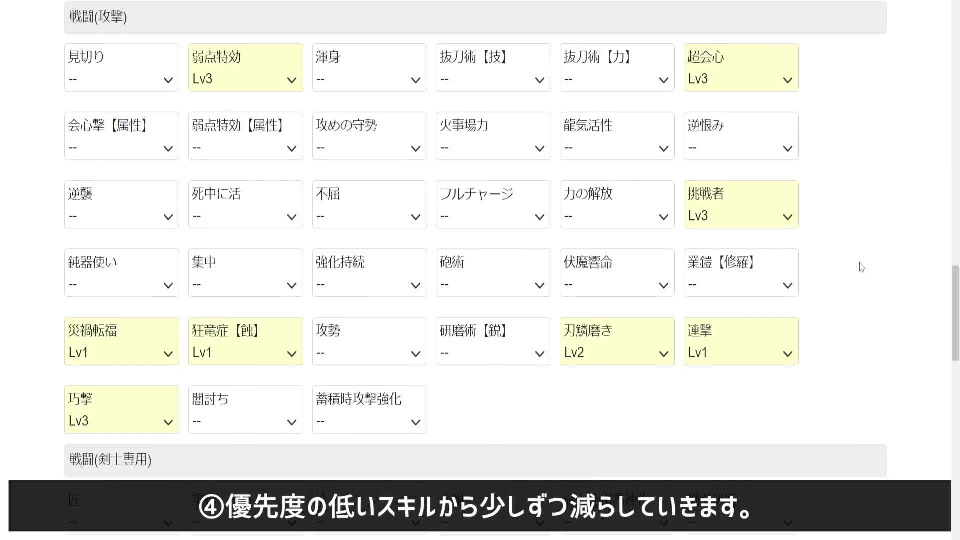
scroll(862, 268, "down", 5)
scroll(862, 261, "up", 4)
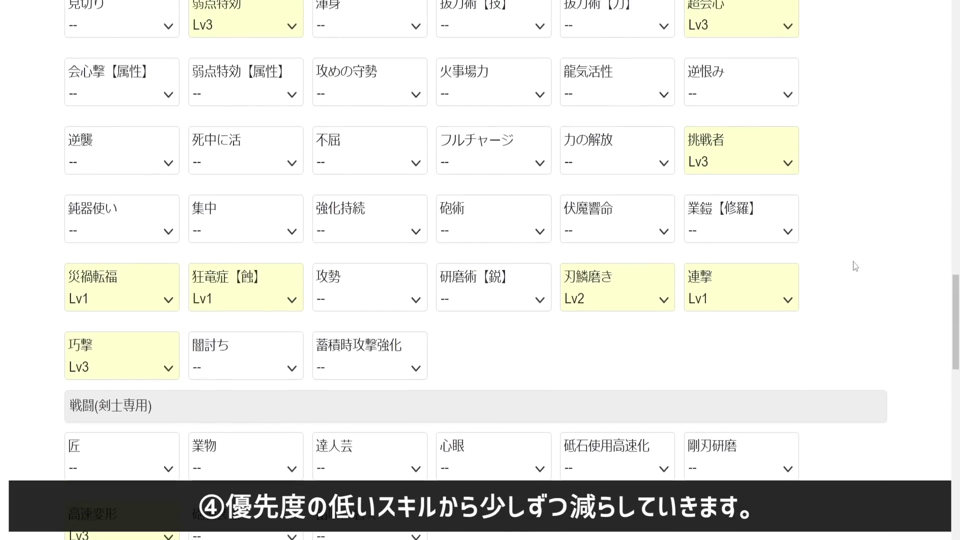
scroll(853, 262, "down", 10)
scroll(85, 400, "down", 3)
left_click(106, 284)
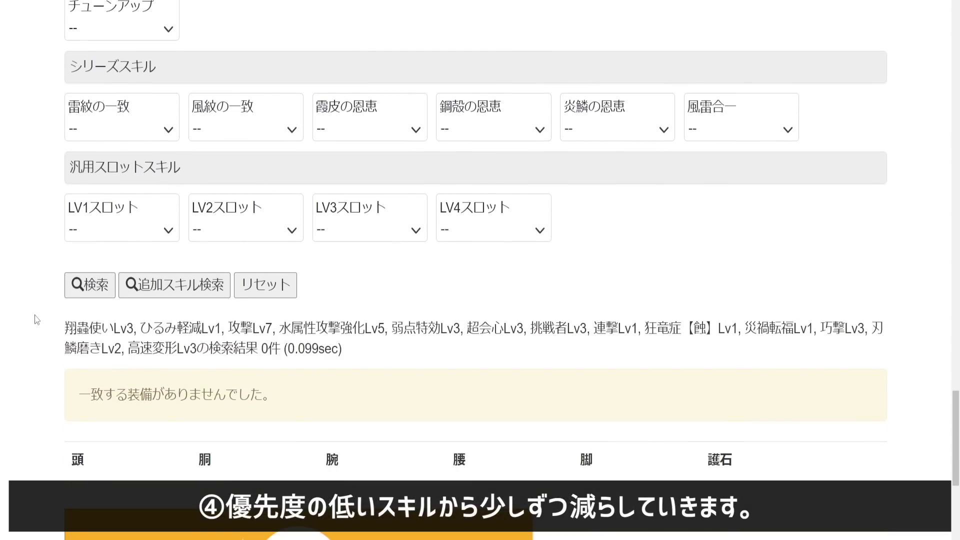
Step: Lower 翔蟲使い to Lv1 in the クエスト group and search for armor sets again
scroll(2, 248, "up", 20)
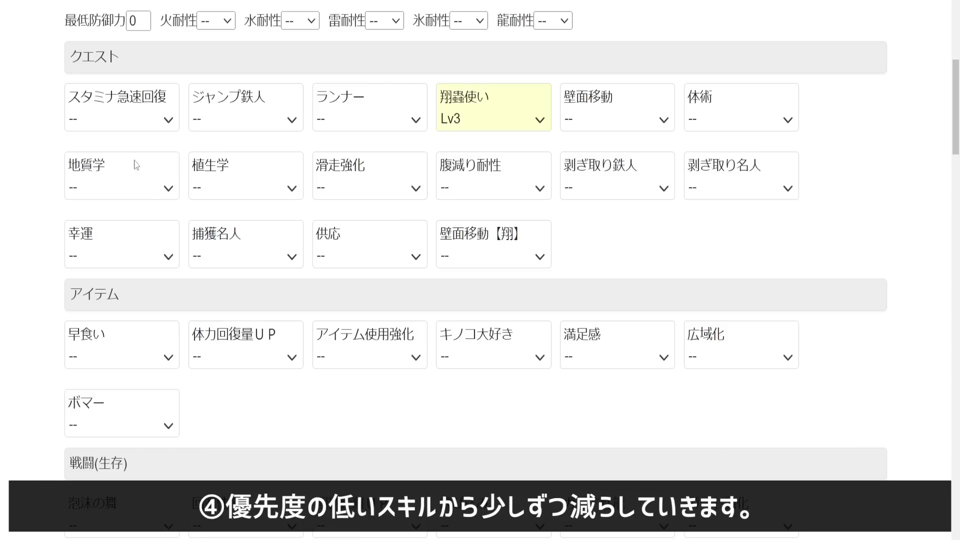
left_click(488, 118)
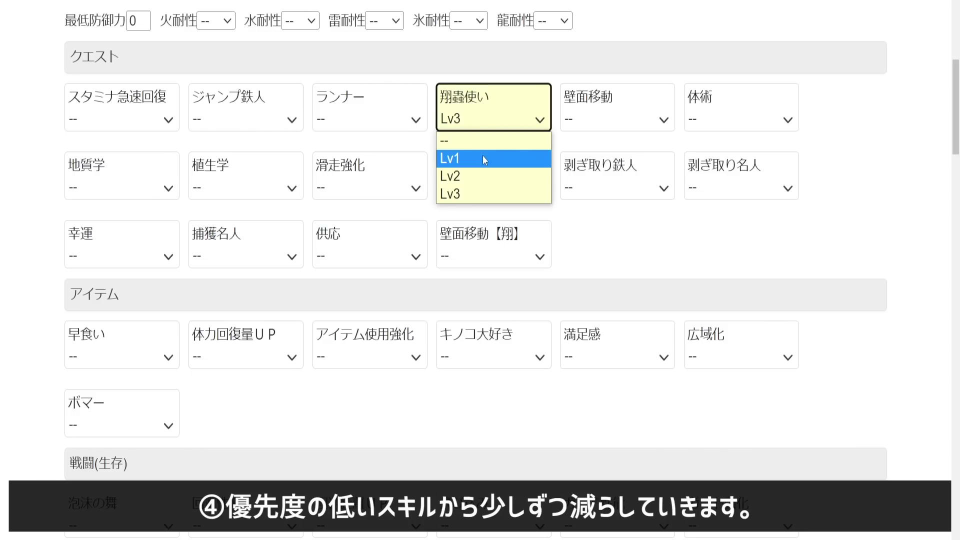
left_click(483, 159)
left_click(479, 146)
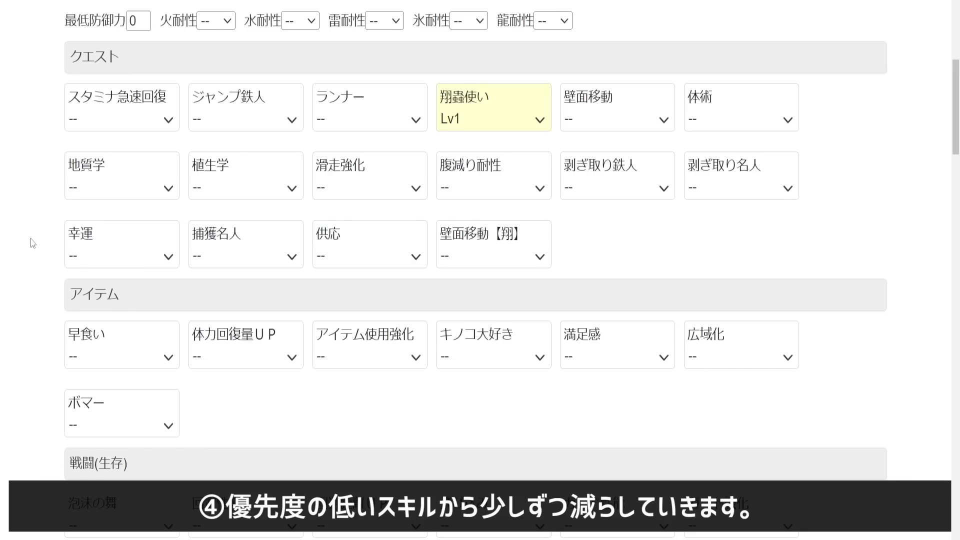
scroll(33, 243, "down", 20)
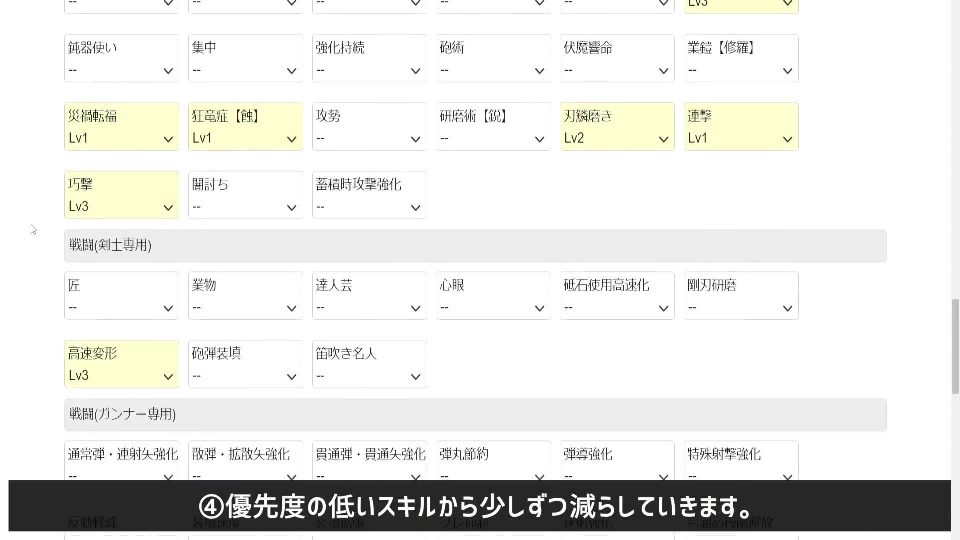
scroll(33, 229, "down", 10)
left_click(75, 343)
Step: Look through the listed armor sets, comparing their pieces, defense, resistances, free slots and extra skills
scroll(19, 290, "down", 5)
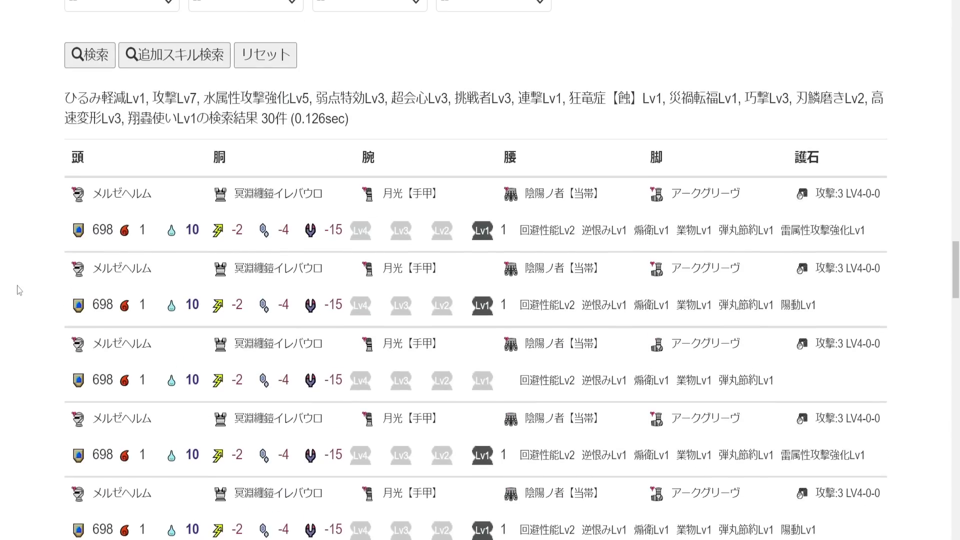
scroll(19, 290, "down", 10)
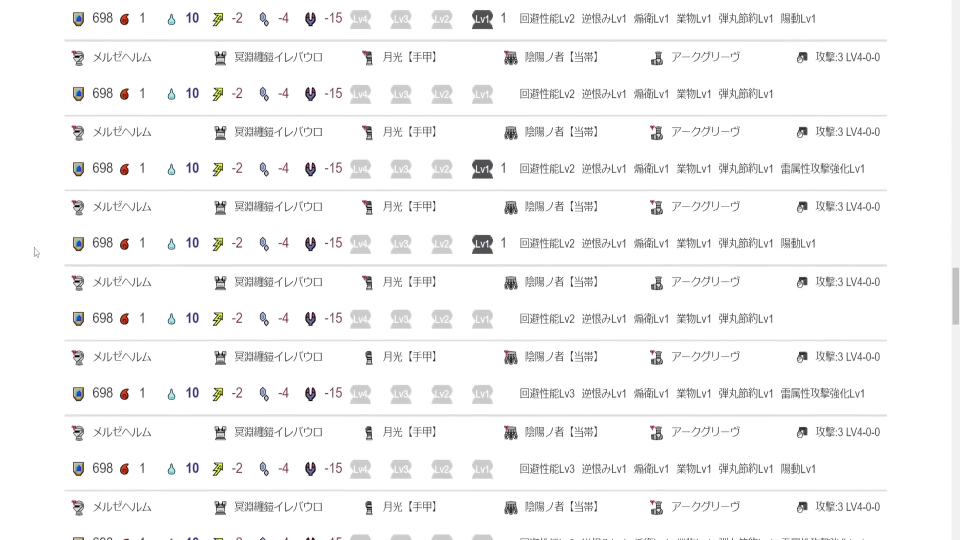
scroll(36, 252, "down", 8)
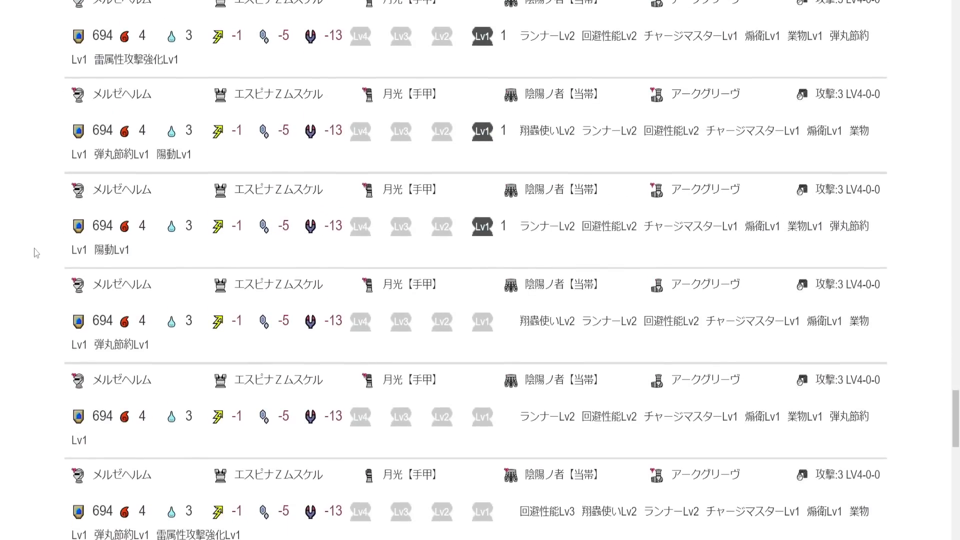
scroll(36, 253, "up", 3)
left_click_drag(956, 385, 949, 186)
scroll(34, 242, "down", 5)
scroll(34, 242, "down", 10)
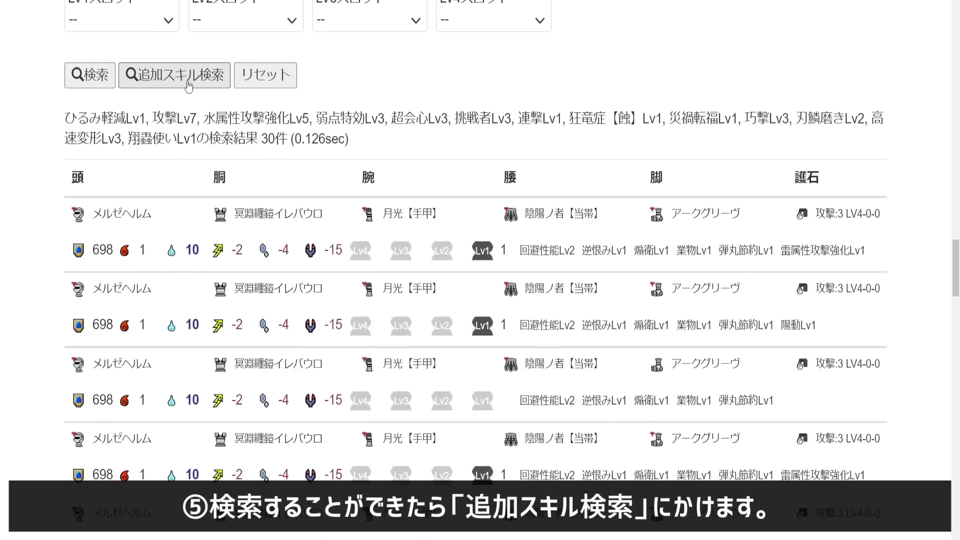
Step: Run the additional-skill search (追加スキル検索) and review which skills and levels can still be added
left_click(188, 83)
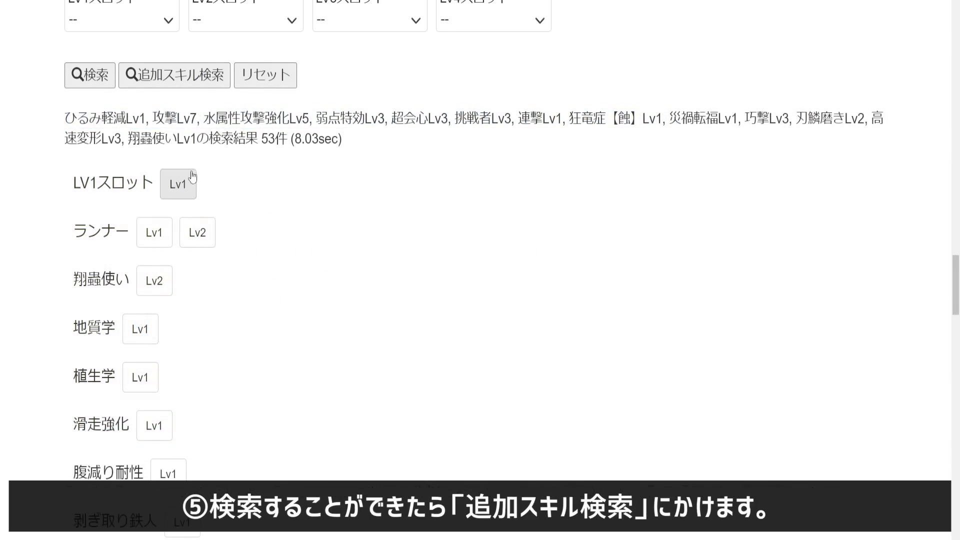
left_click_drag(74, 188, 137, 189)
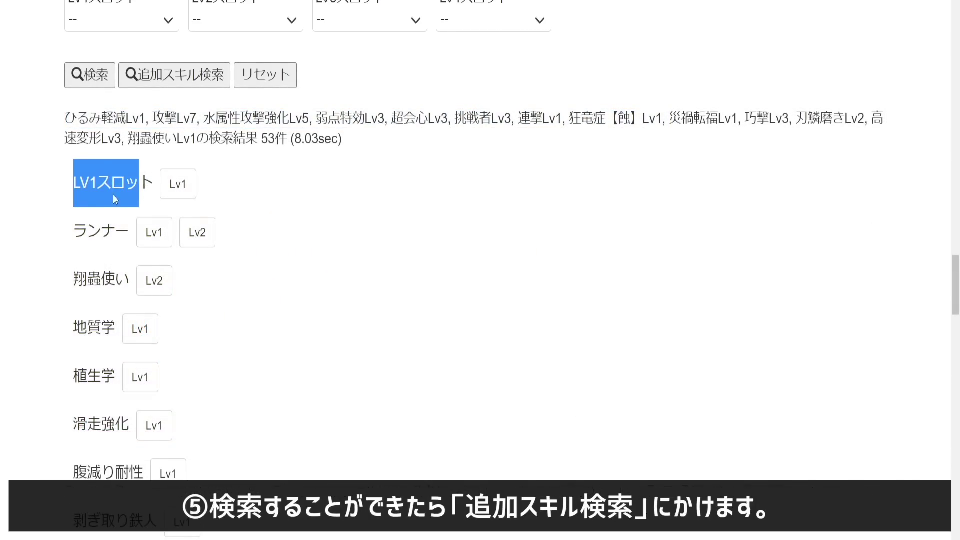
left_click(41, 192)
scroll(41, 189, "down", 8)
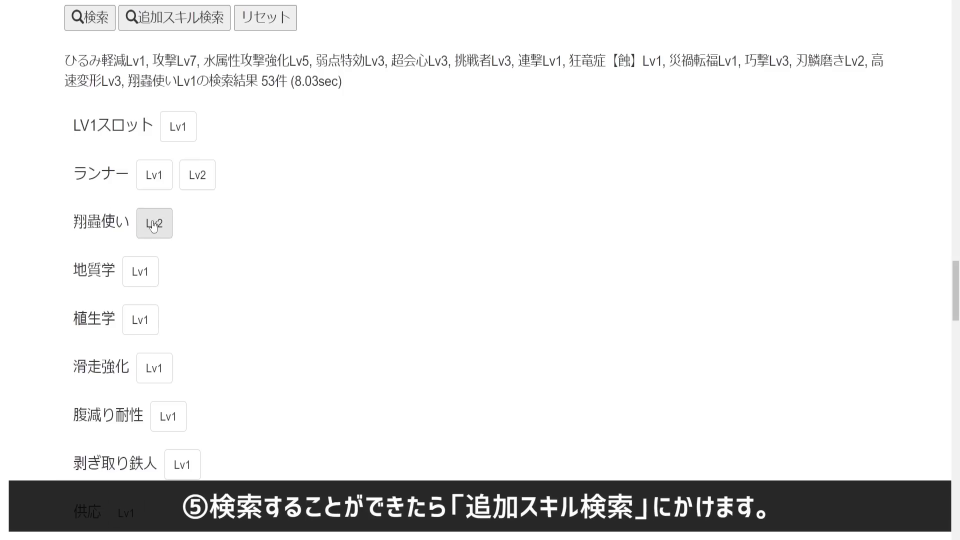
scroll(42, 269, "down", 6)
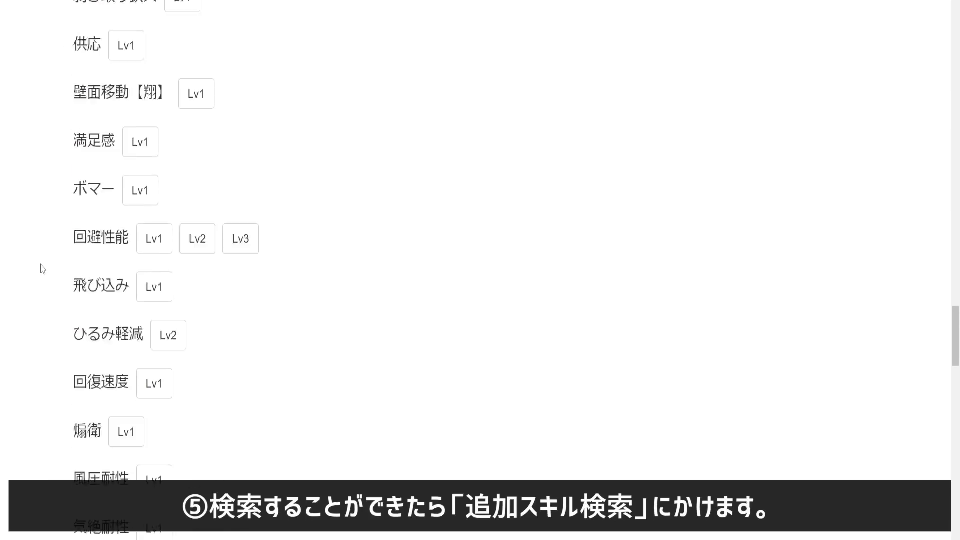
scroll(43, 266, "down", 10)
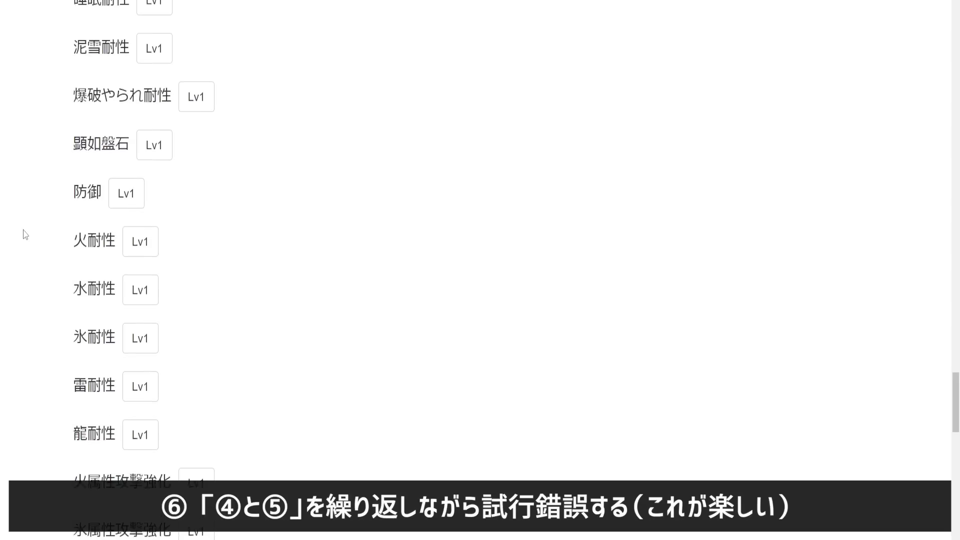
scroll(25, 232, "up", 10)
scroll(26, 235, "up", 13)
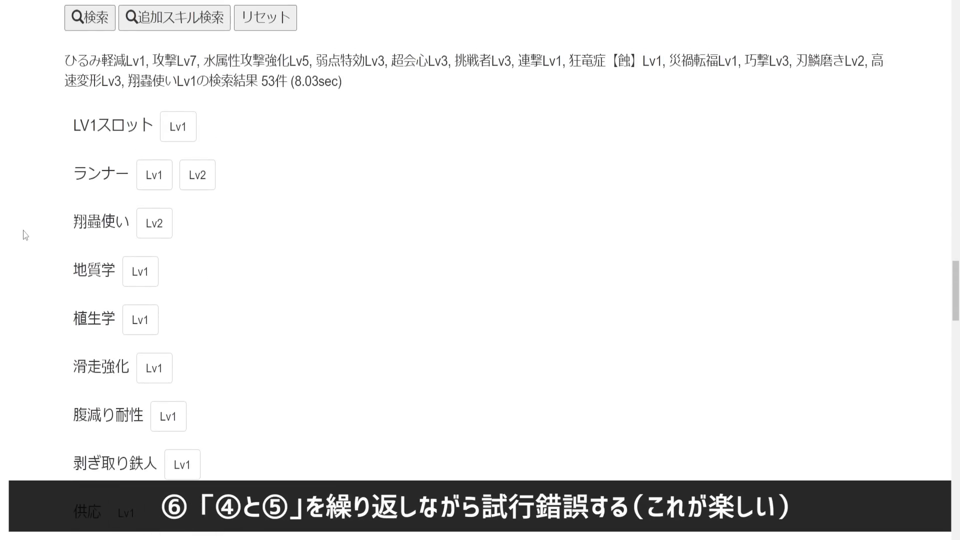
scroll(26, 235, "up", 15)
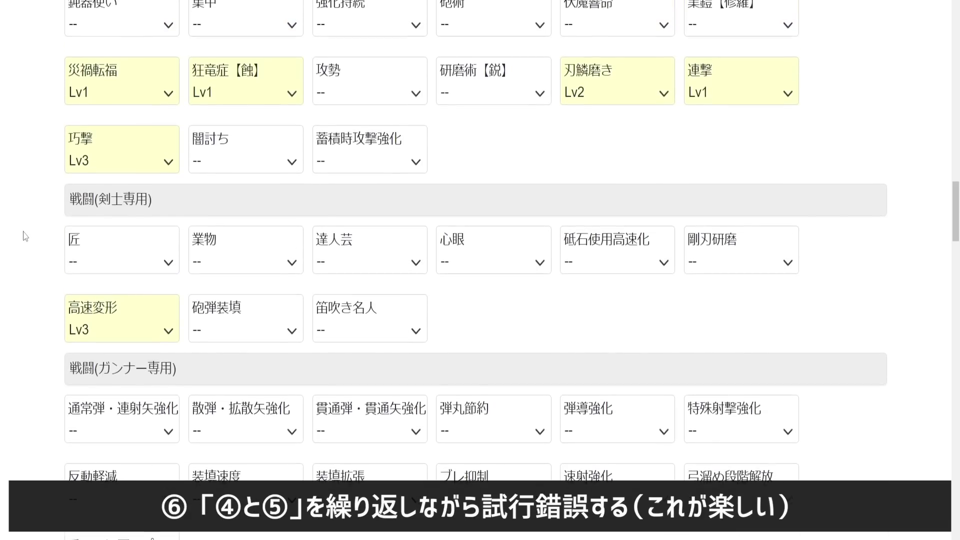
Step: Set 攻撃 to Lv4 in the パラメータ変化 group and 挑戦者 to Lv5 in the 戦闘(攻撃) group
scroll(26, 235, "up", 5)
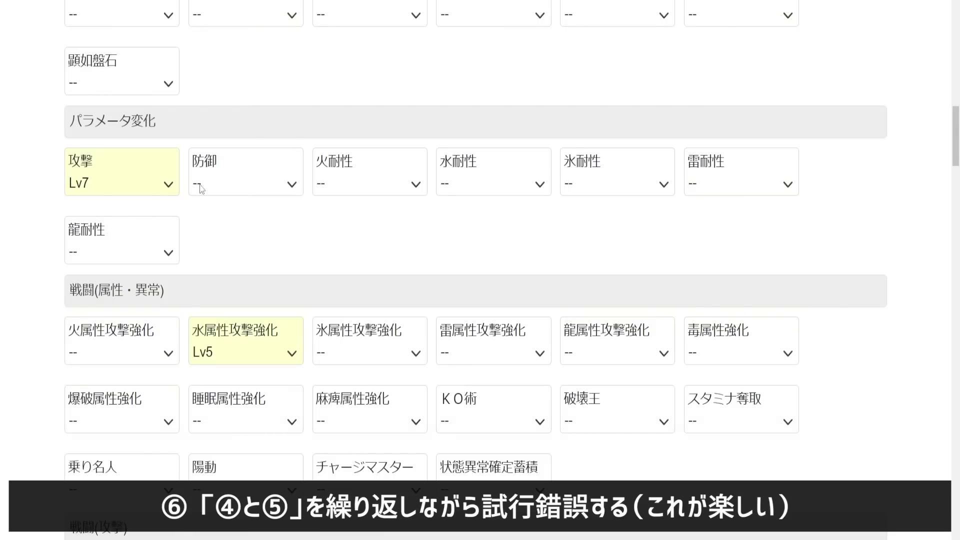
left_click(148, 181)
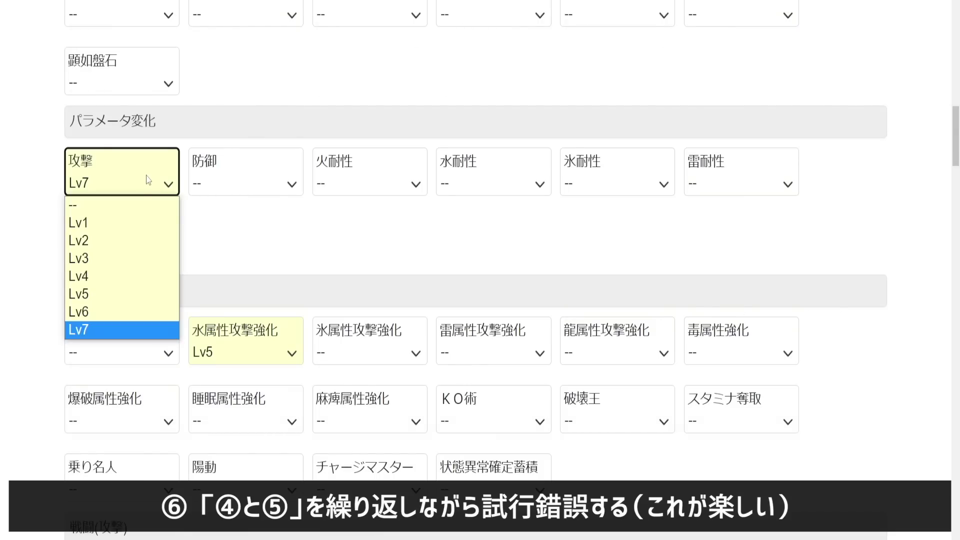
left_click(111, 277)
scroll(874, 332, "down", 9)
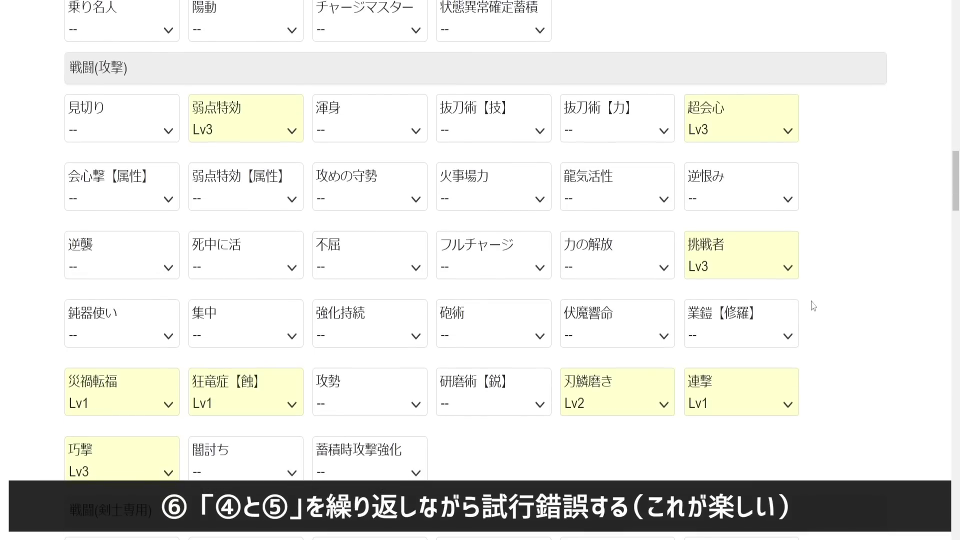
left_click(787, 268)
left_click(785, 378)
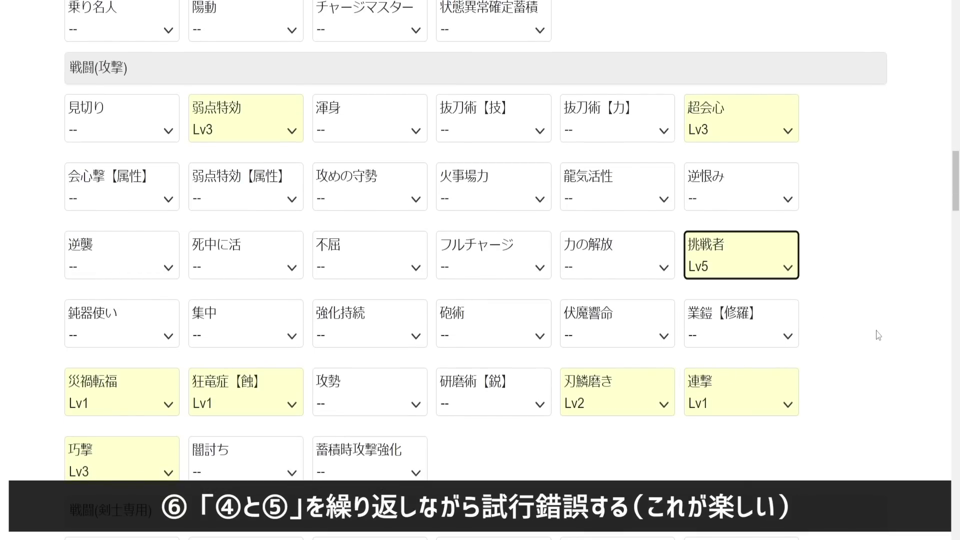
Step: Try adding 見切り at Lv3 in the 戦闘(攻撃) group and search for armor sets
left_click(142, 131)
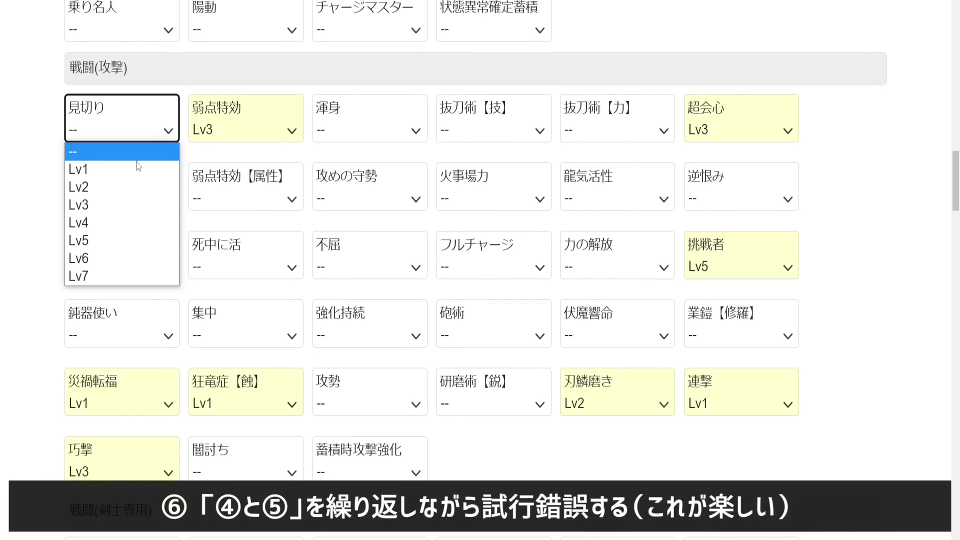
left_click(72, 215)
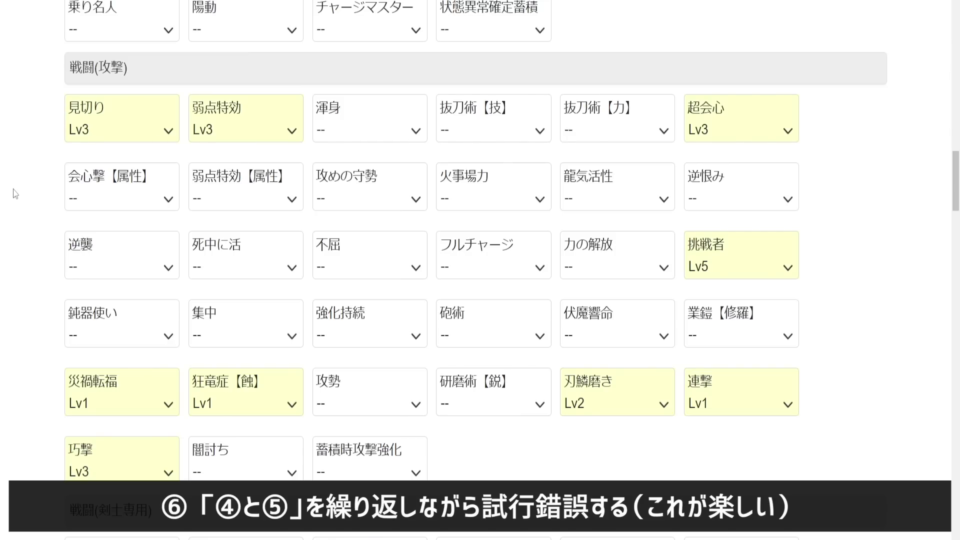
scroll(22, 195, "down", 15)
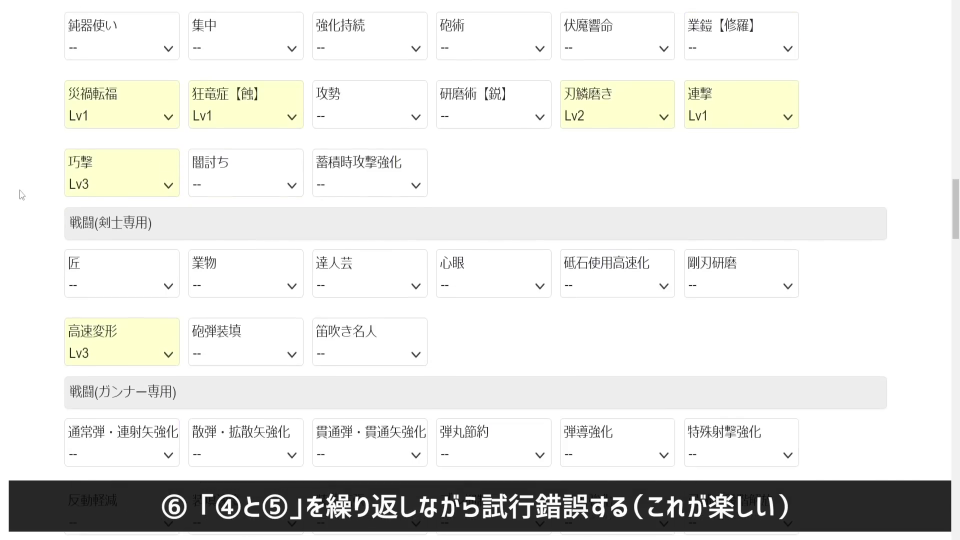
left_click(82, 327)
Step: Try 見切り at Lv2 and repeat the armor search
scroll(38, 304, "up", 10)
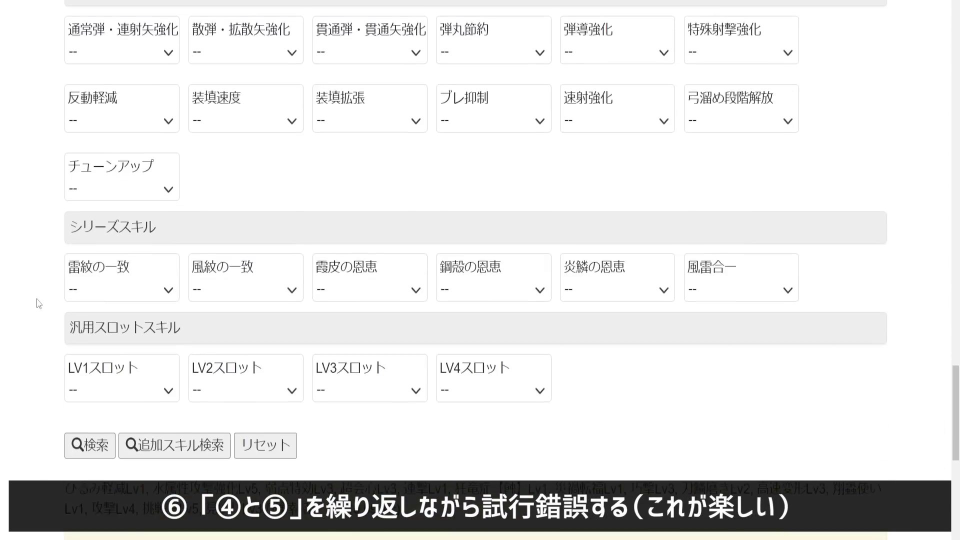
left_click(116, 126)
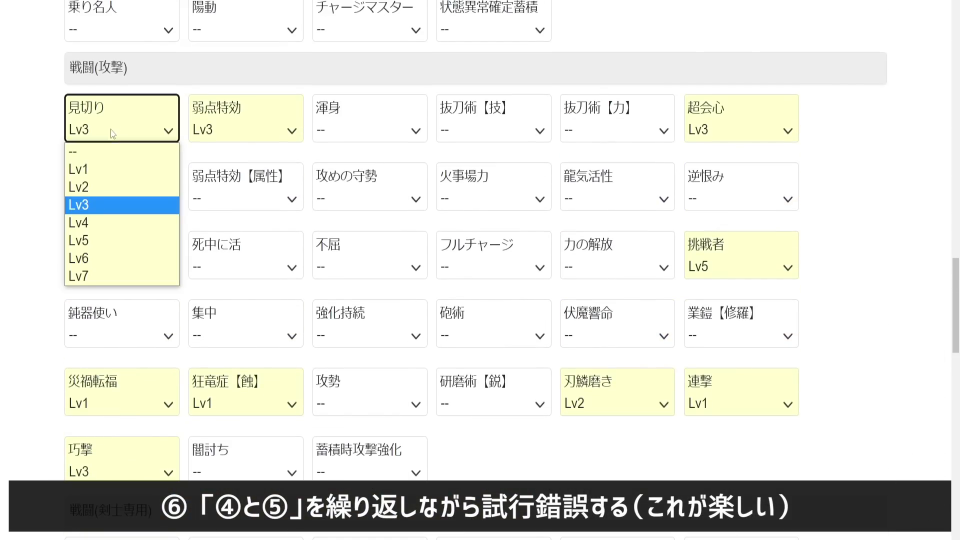
left_click(112, 195)
scroll(23, 240, "down", 10)
left_click(90, 100)
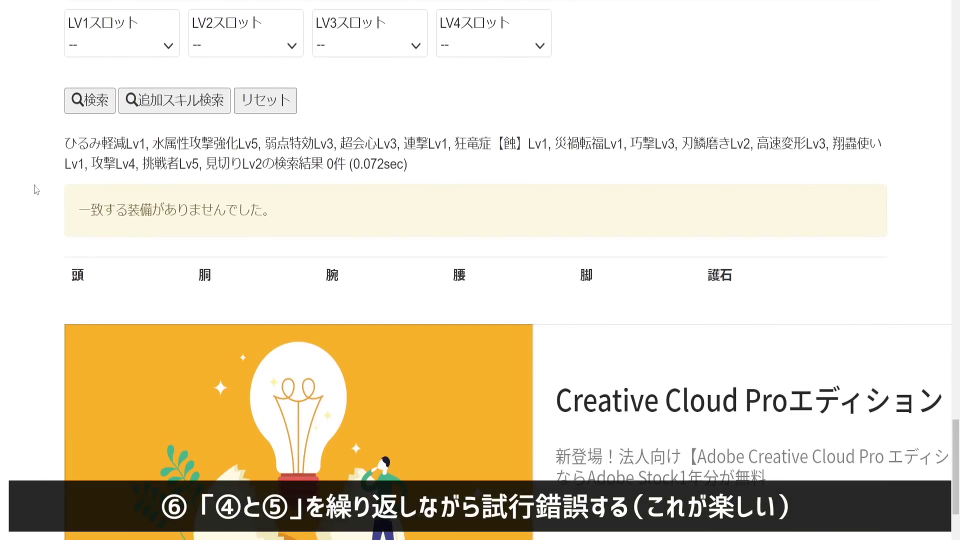
Step: Try 見切り at Lv1 and search for matching armor sets again
scroll(35, 191, "up", 10)
left_click(100, 67)
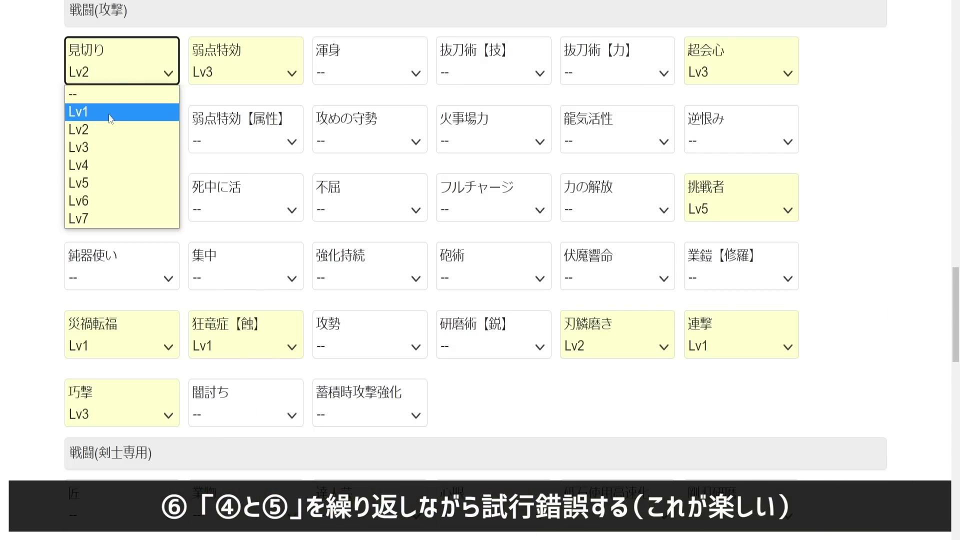
left_click(90, 111)
scroll(93, 250, "down", 10)
left_click(92, 386)
scroll(34, 280, "down", 2)
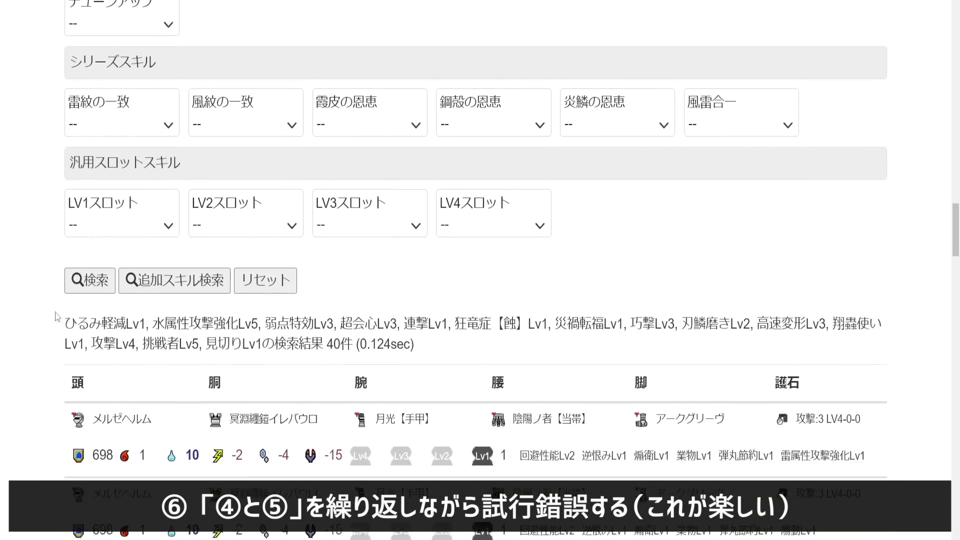
Step: Clear the 見切り level and run the additional-skill search (追加スキル検索)
scroll(34, 278, "up", 10)
scroll(34, 279, "up", 7)
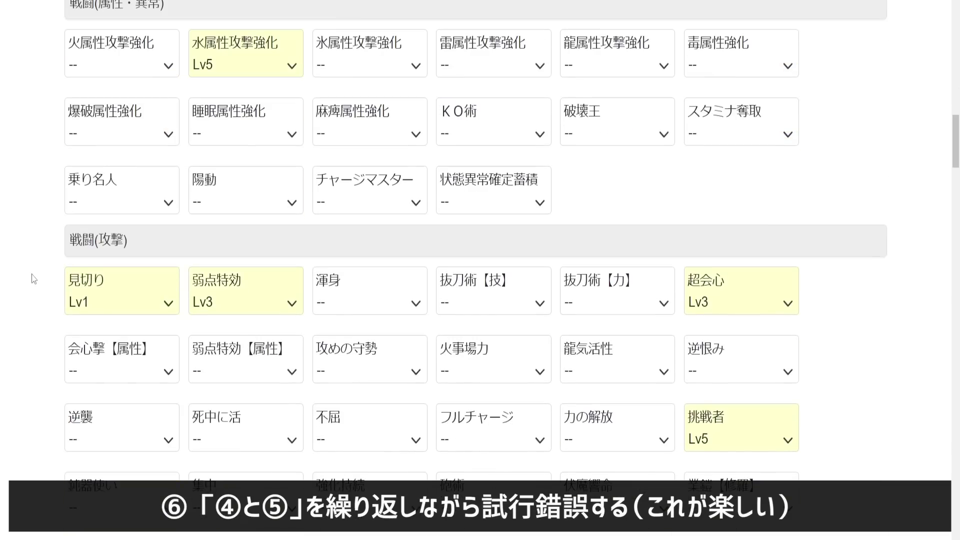
scroll(34, 279, "down", 1)
left_click(83, 245)
left_click(69, 275)
scroll(70, 275, "down", 15)
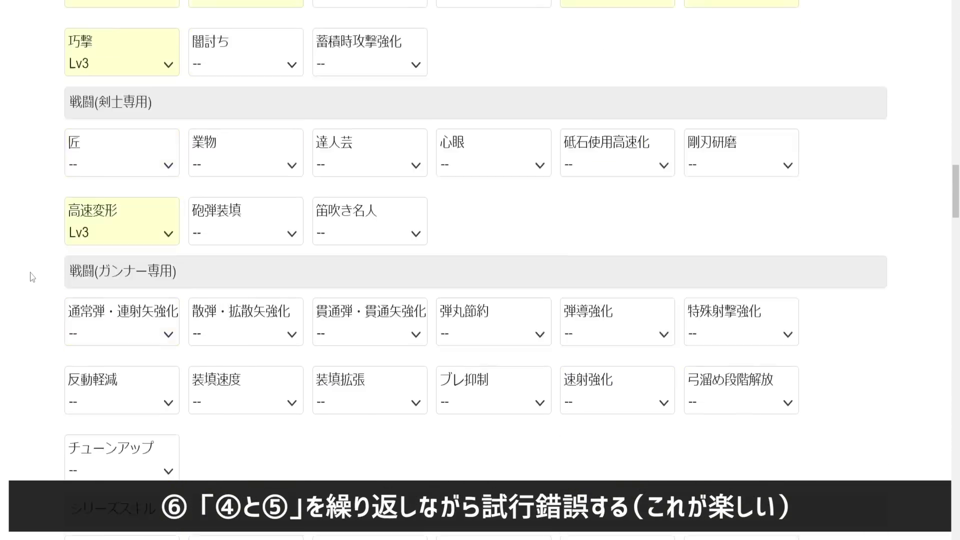
scroll(46, 260, "down", 3)
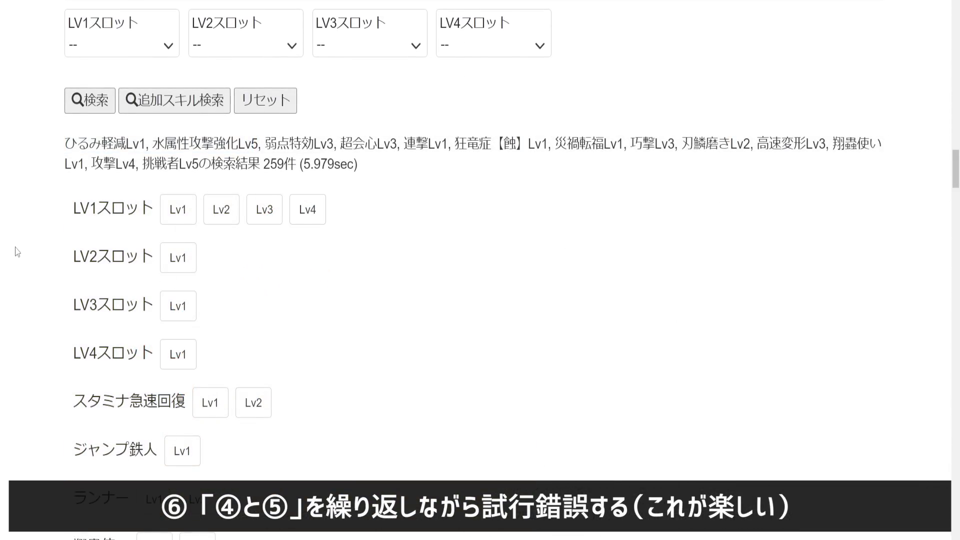
Step: Go through the addable skills and add 見切り Lv1 to the search conditions
scroll(17, 251, "down", 5)
scroll(23, 248, "down", 13)
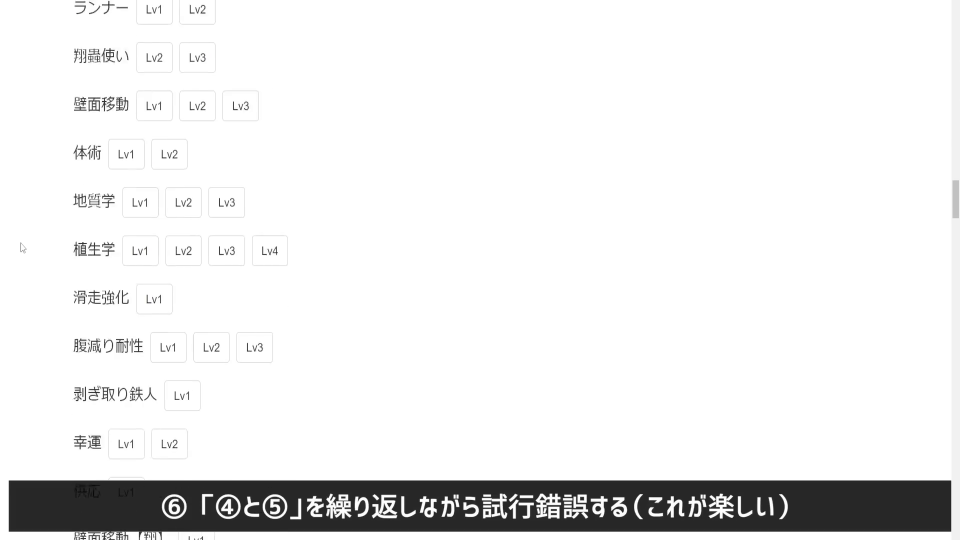
scroll(22, 248, "down", 9)
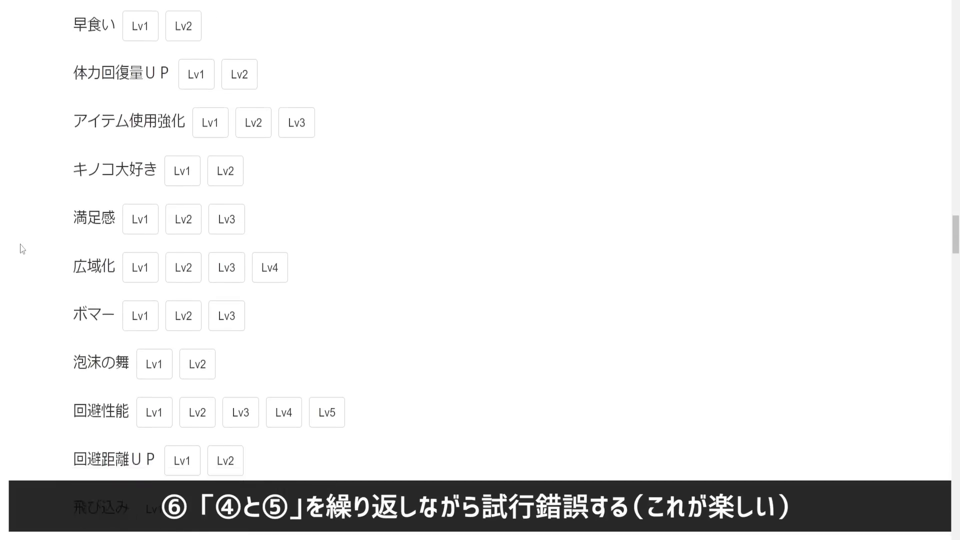
scroll(23, 243, "down", 4)
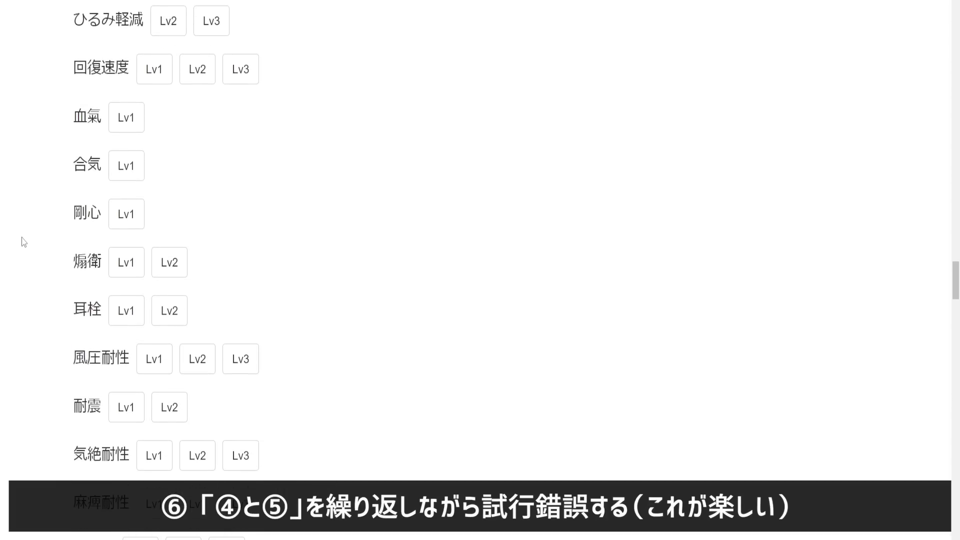
scroll(23, 243, "down", 10)
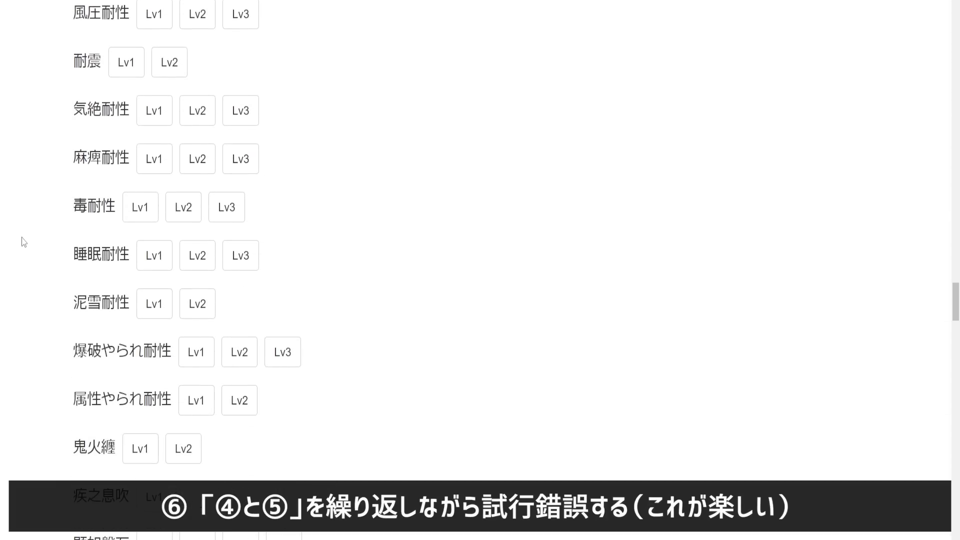
scroll(24, 238, "down", 2)
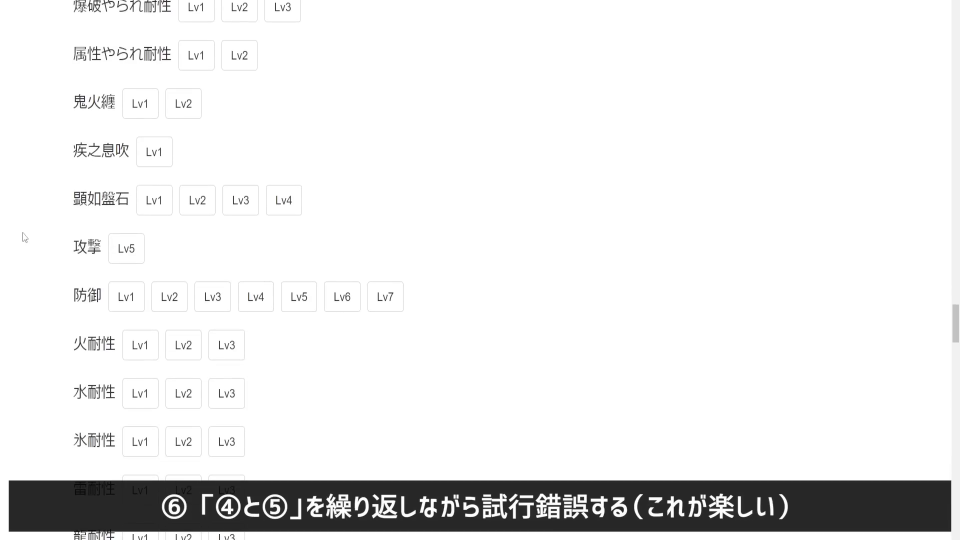
scroll(24, 240, "down", 16)
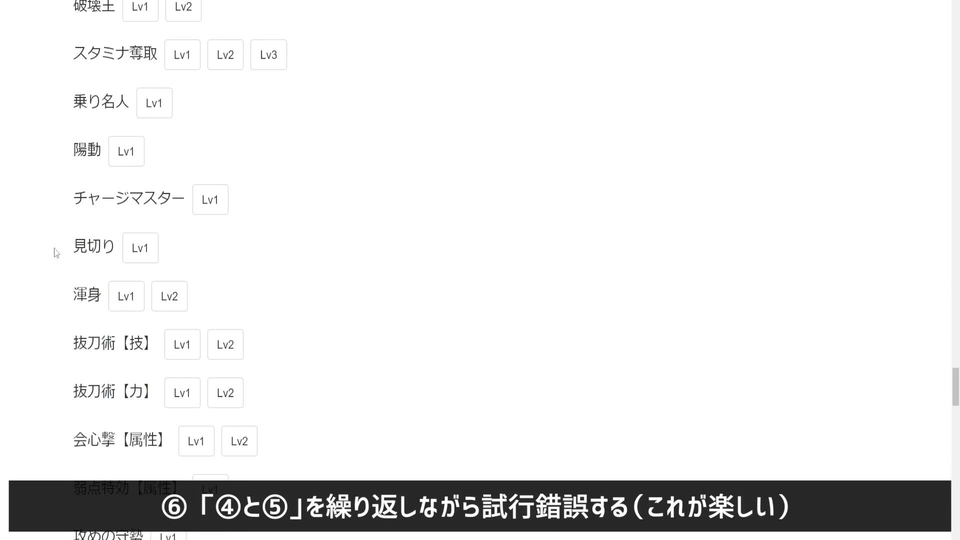
left_click(133, 250)
Step: Rerun the additional-skill search with 見切り Lv1 included
scroll(15, 306, "up", 10)
scroll(15, 306, "up", 20)
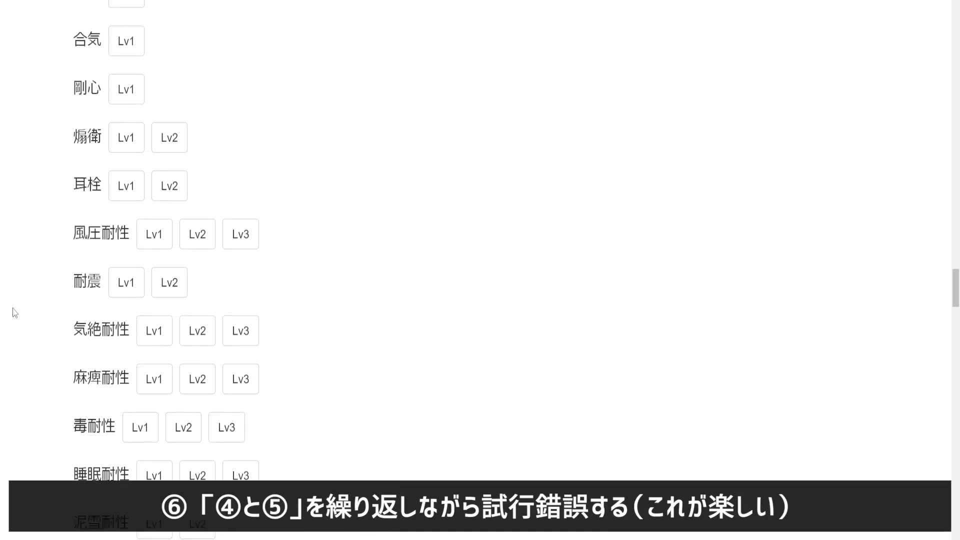
scroll(13, 313, "up", 15)
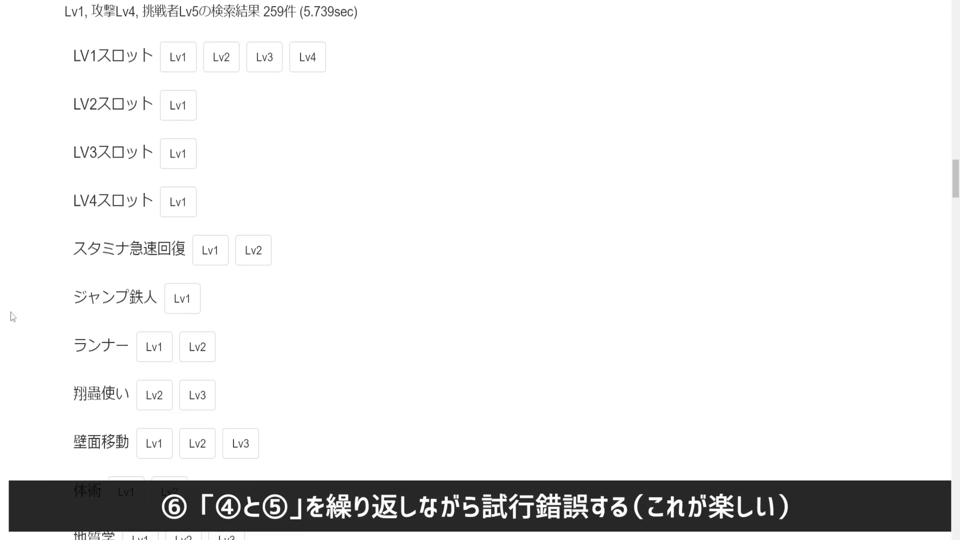
left_click(149, 181)
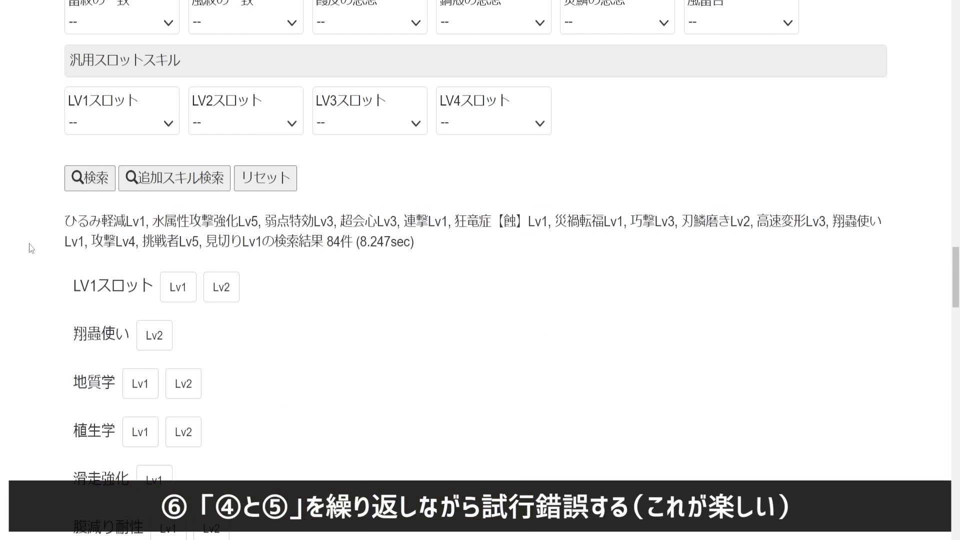
scroll(31, 249, "up", 14)
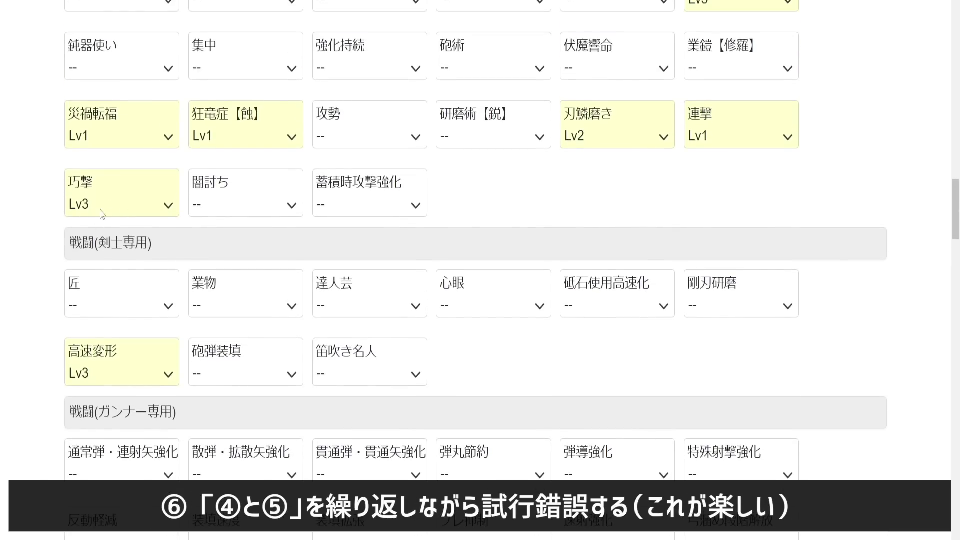
triple_click(39, 236)
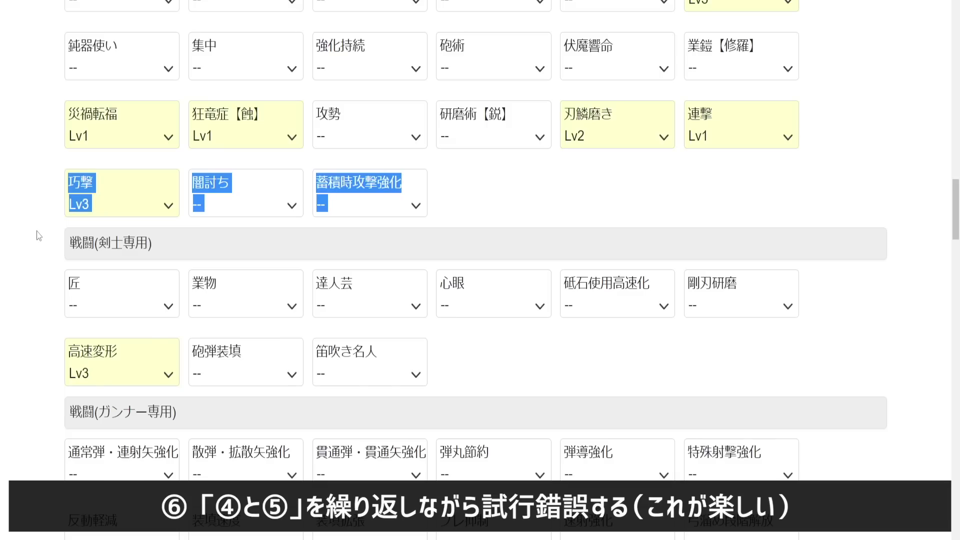
left_click(45, 215)
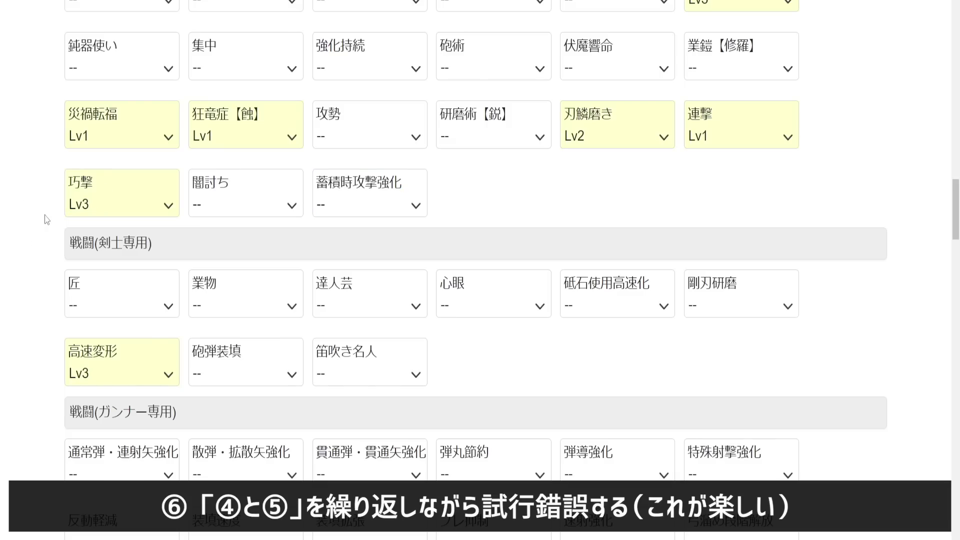
Step: Add 回避性能 Lv2 from the list of addable skills
scroll(15, 232, "down", 12)
scroll(15, 232, "down", 13)
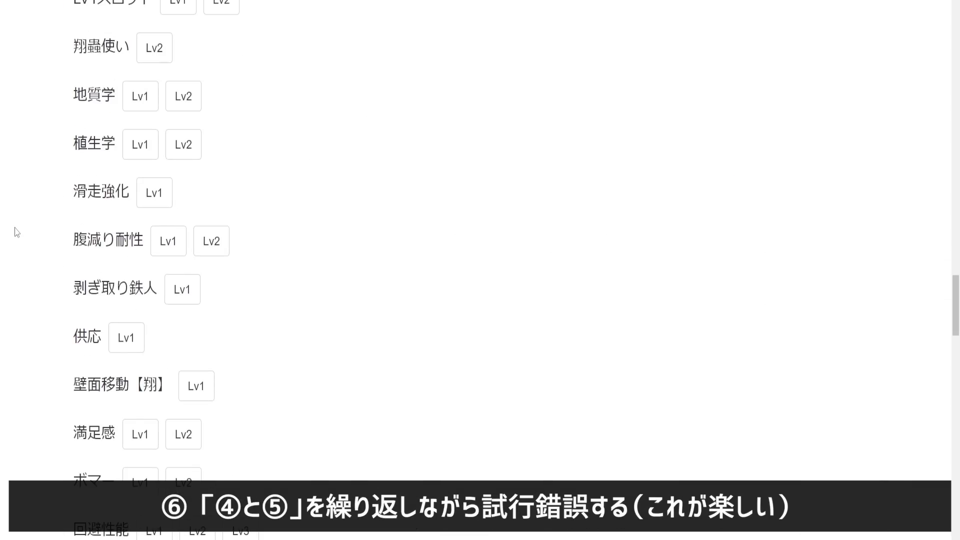
scroll(15, 232, "down", 1)
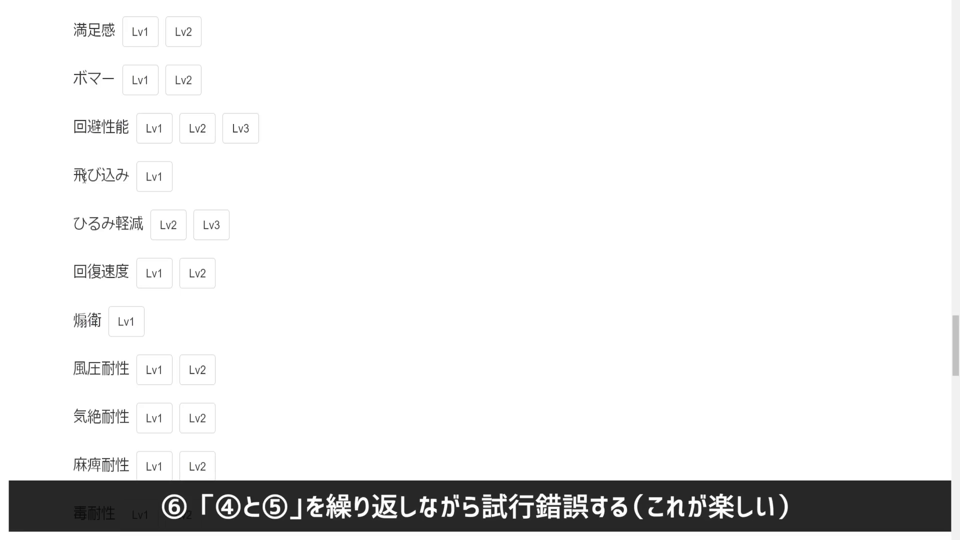
left_click(196, 129)
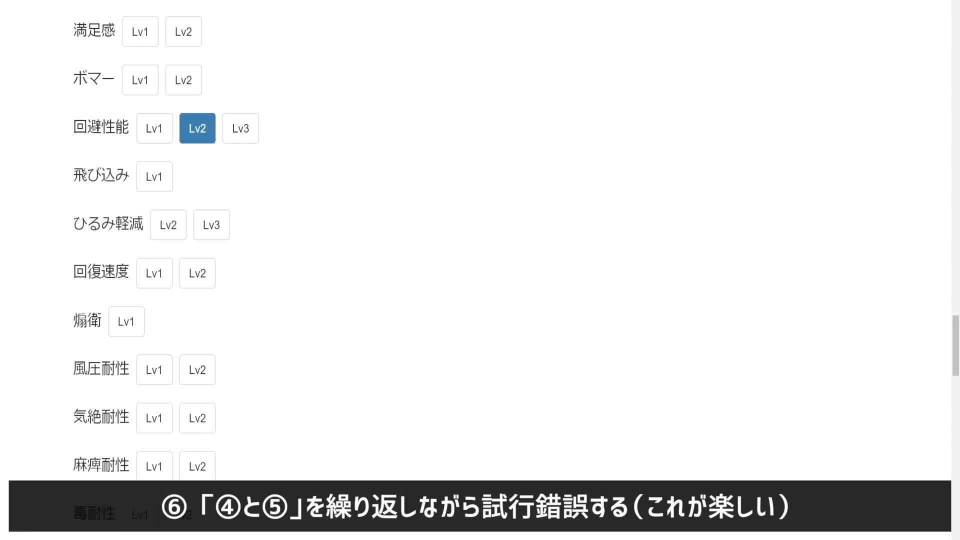
Step: Look through the rest of the addable skills and levels for other useful additions
scroll(43, 168, "down", 5)
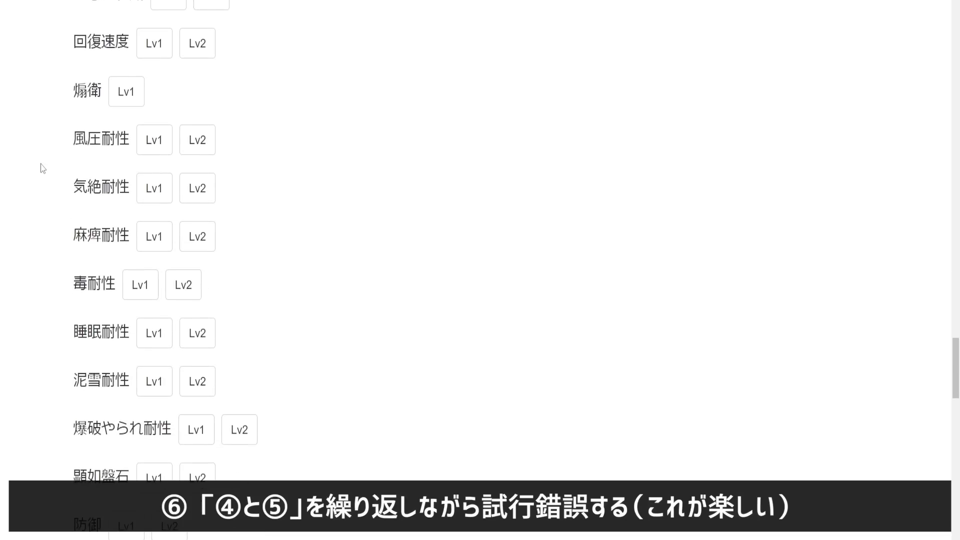
scroll(43, 168, "down", 19)
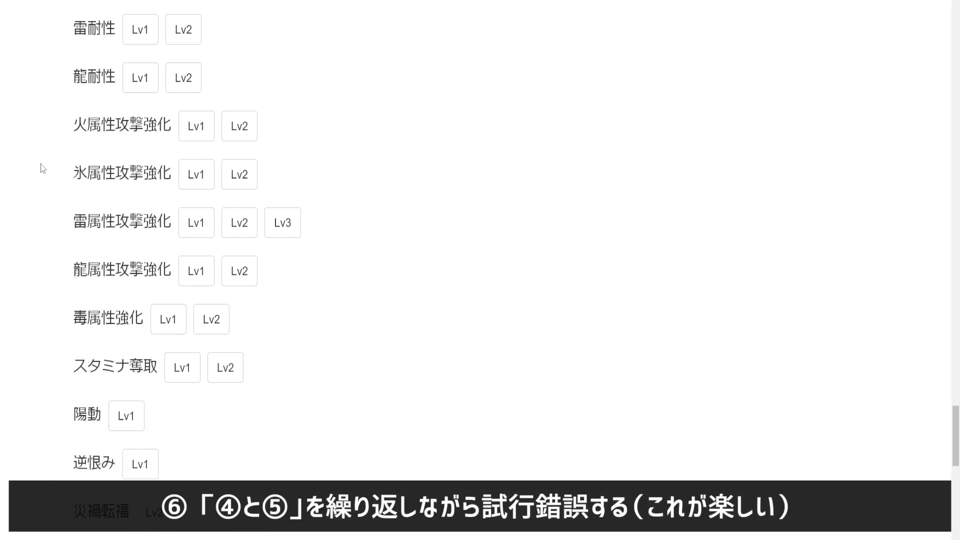
scroll(43, 169, "down", 1)
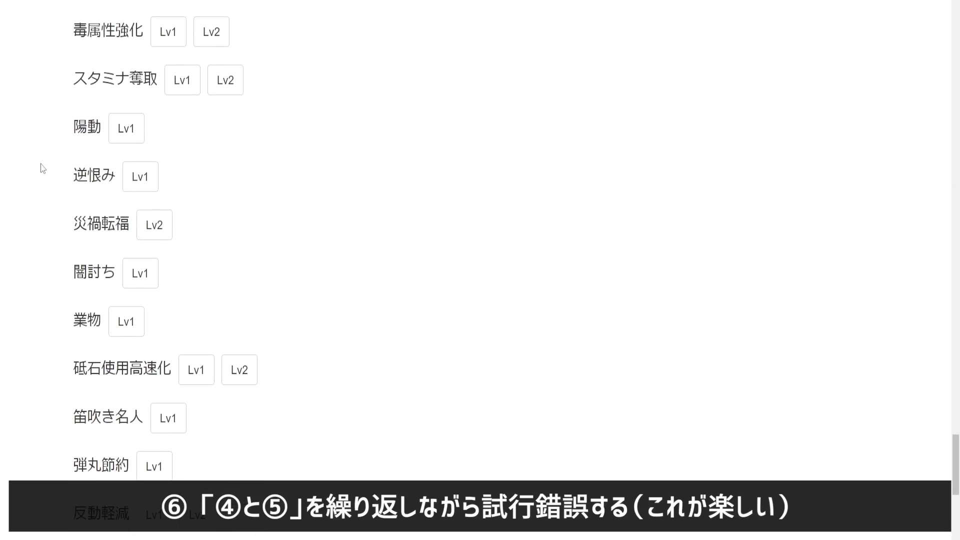
scroll(43, 168, "down", 5)
scroll(43, 169, "up", 11)
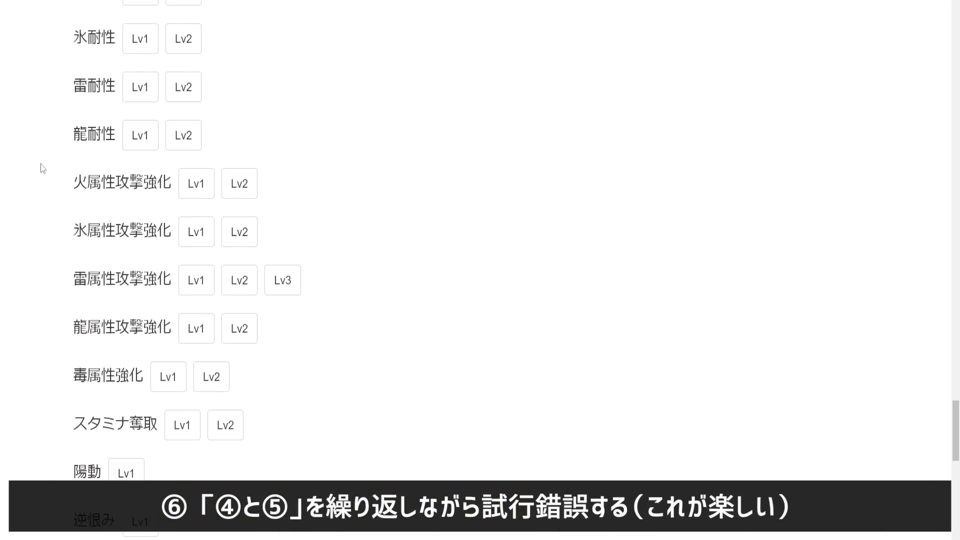
scroll(43, 168, "up", 6)
scroll(43, 168, "up", 9)
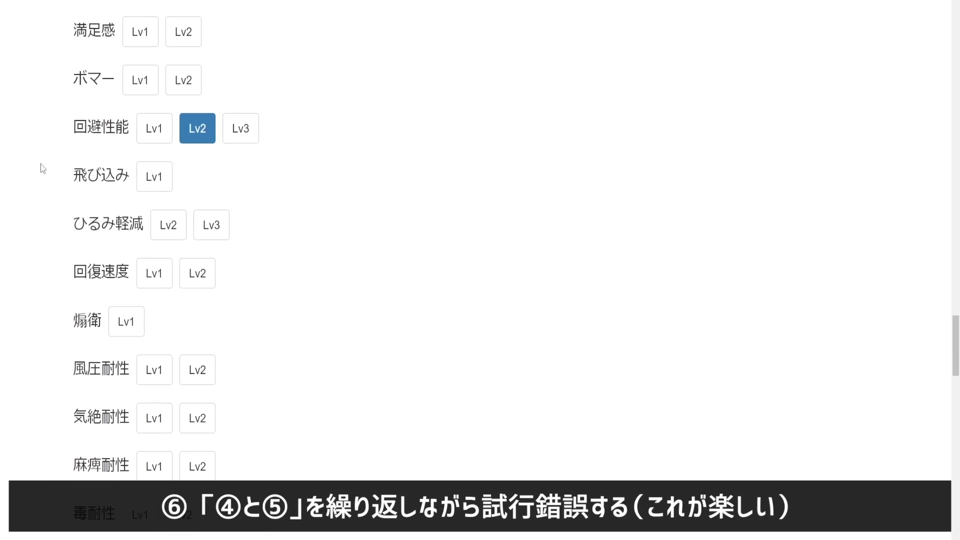
Step: Add 煽衛 Lv1 to the search conditions from the list of addable skills
scroll(43, 169, "down", 3)
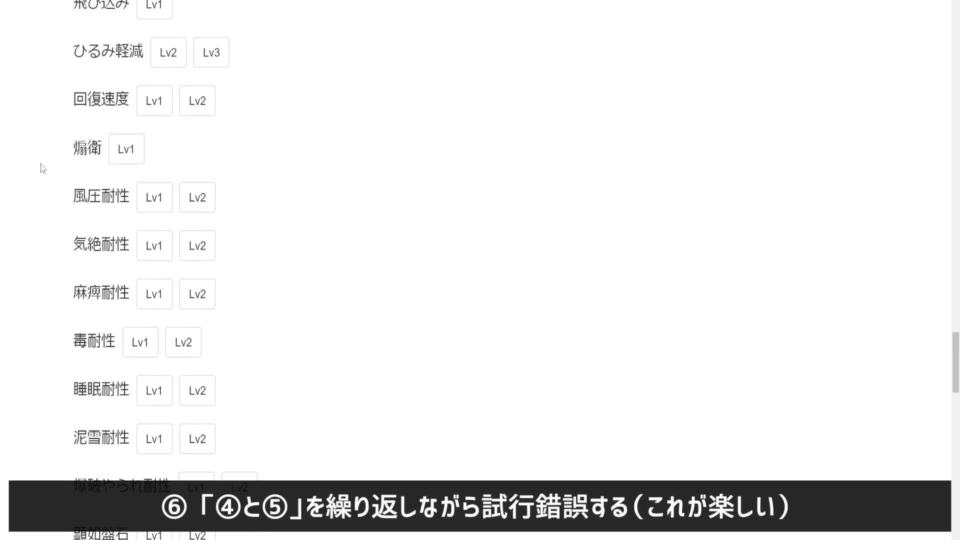
left_click(125, 160)
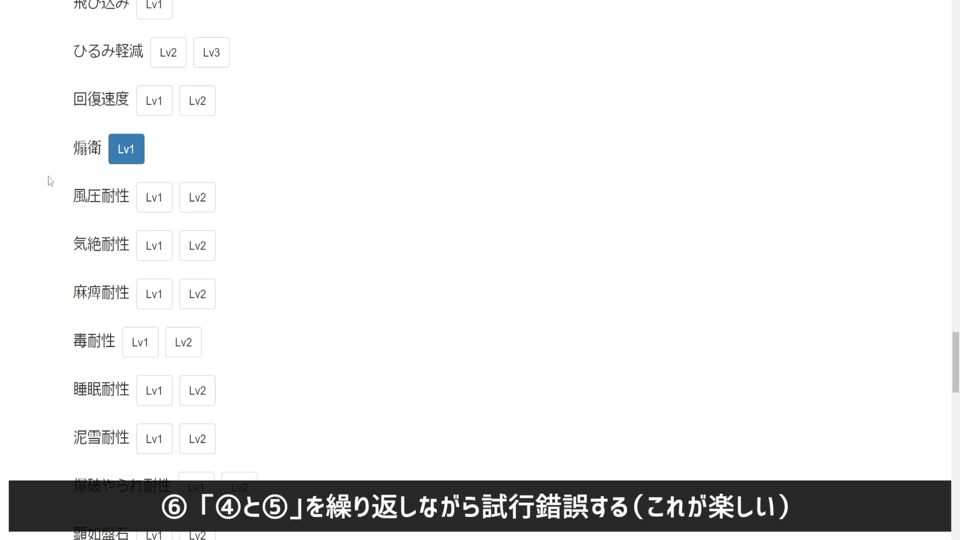
Step: Check the fixed and excluded equipment in 装備設定 and return to the skill search form
scroll(48, 180, "up", 5)
scroll(49, 181, "up", 5)
left_click_drag(955, 280, 914, 70)
scroll(591, 229, "down", 3)
left_click(394, 193)
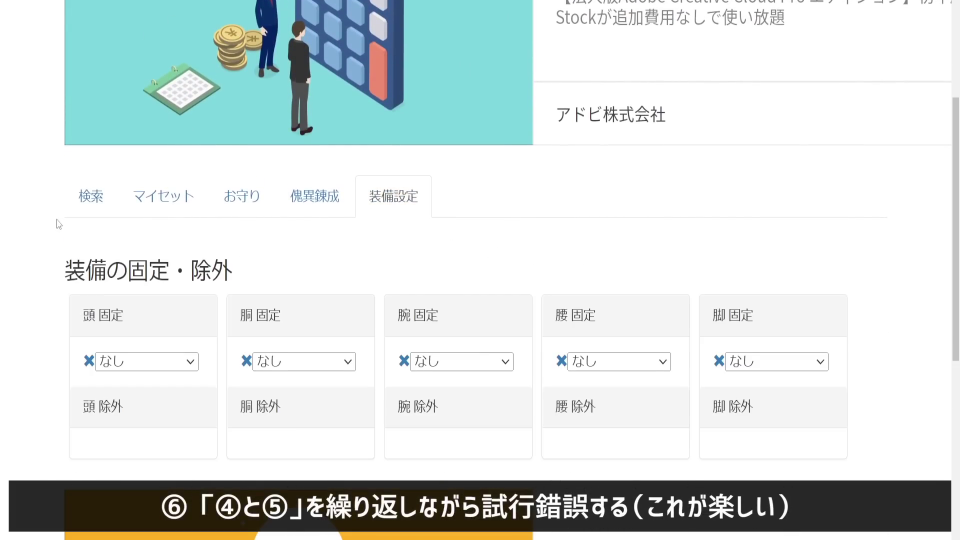
scroll(166, 228, "down", 2)
left_click(103, 93)
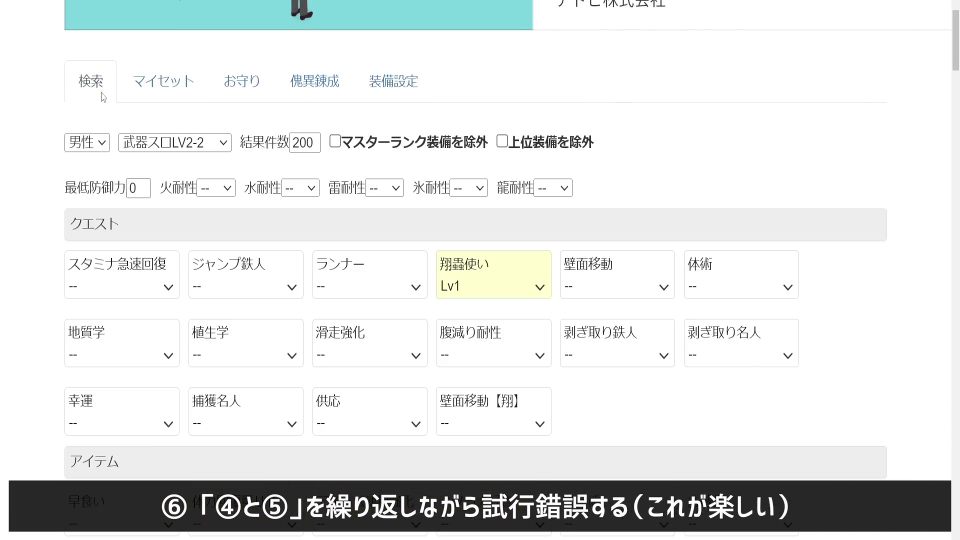
Step: Rerun the additional-skill search with 回避性能 Lv2 and 煽衛 Lv1 included
scroll(44, 210, "down", 1)
scroll(44, 210, "down", 20)
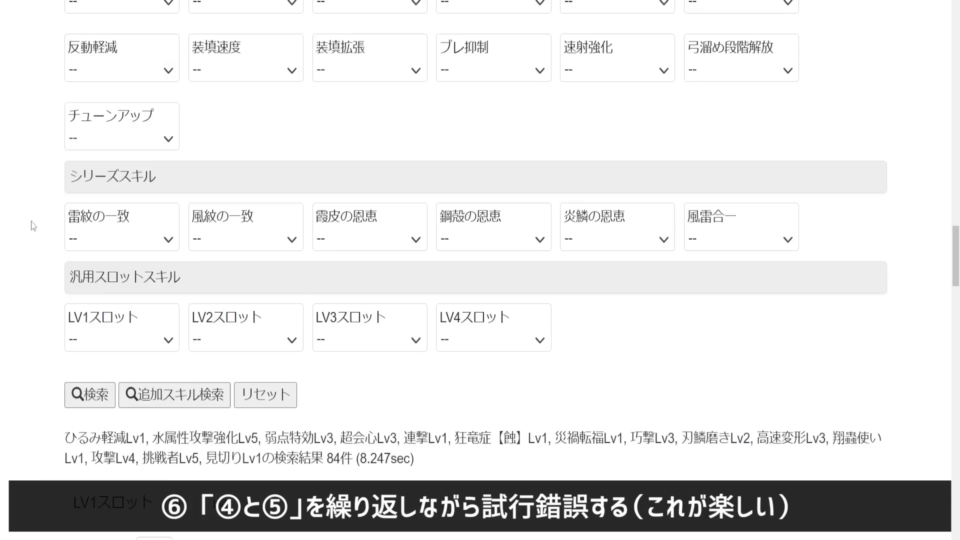
scroll(33, 227, "up", 4)
left_click(182, 168)
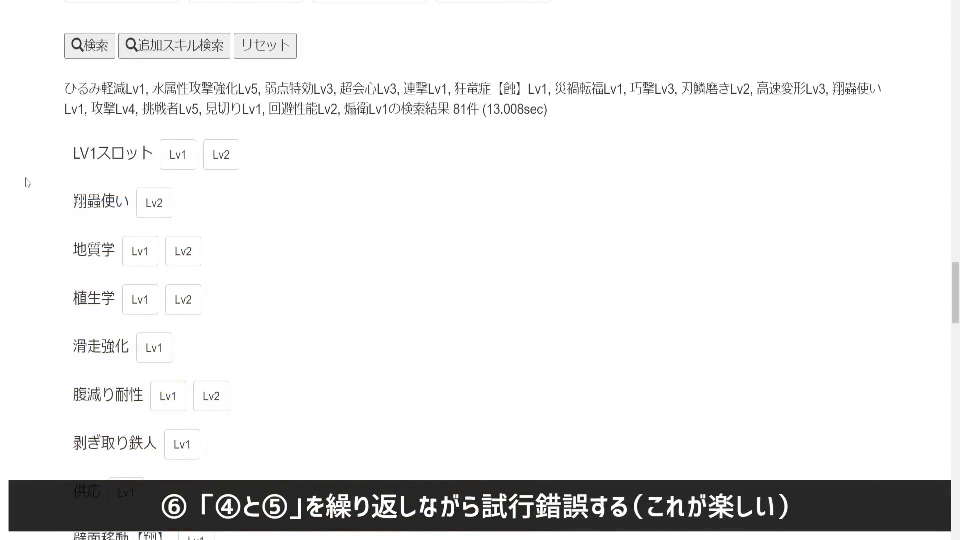
Step: Add 供応 Lv1 from the refreshed list of addable skills
scroll(34, 179, "down", 5)
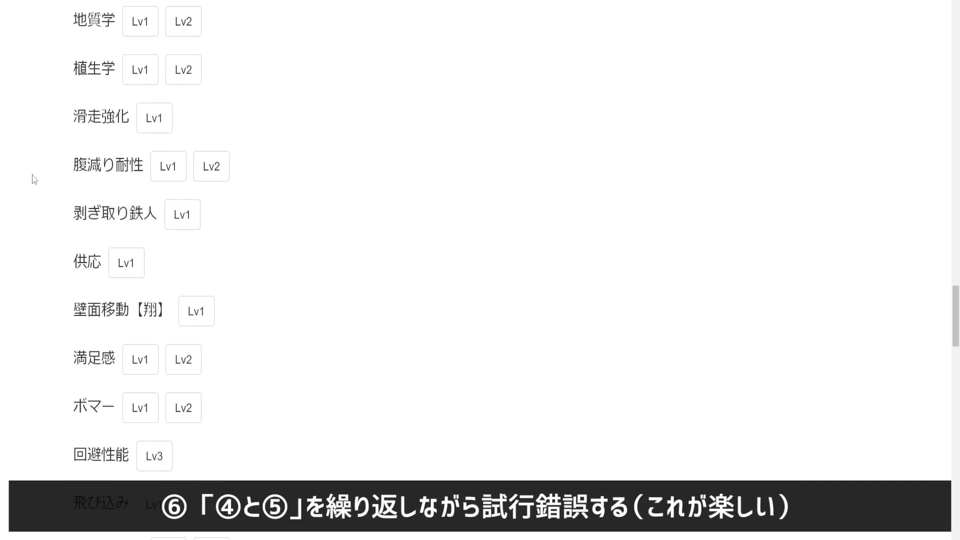
scroll(34, 179, "down", 1)
left_click(126, 204)
Step: Go through the remaining addable skills and add 陽動 Lv1 to the search conditions
scroll(38, 193, "down", 4)
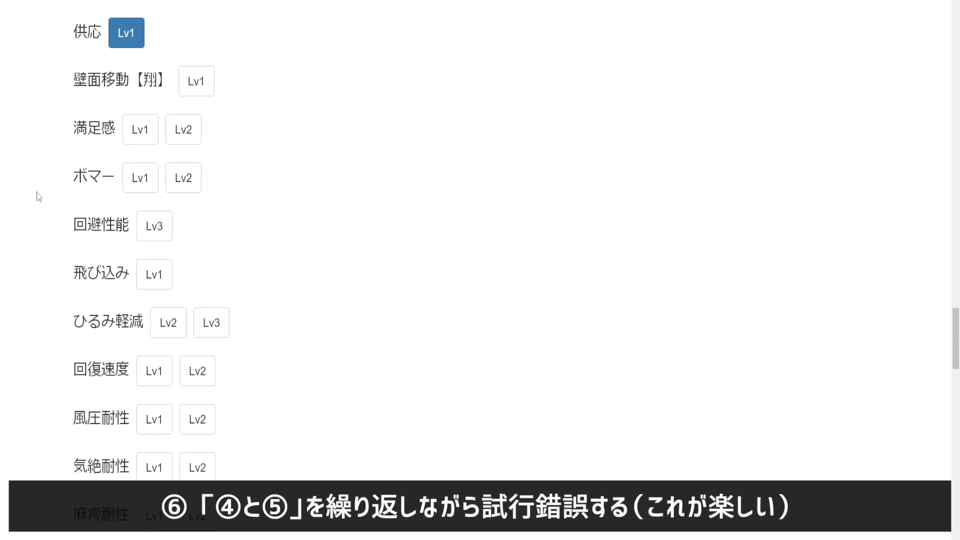
scroll(39, 196, "down", 2)
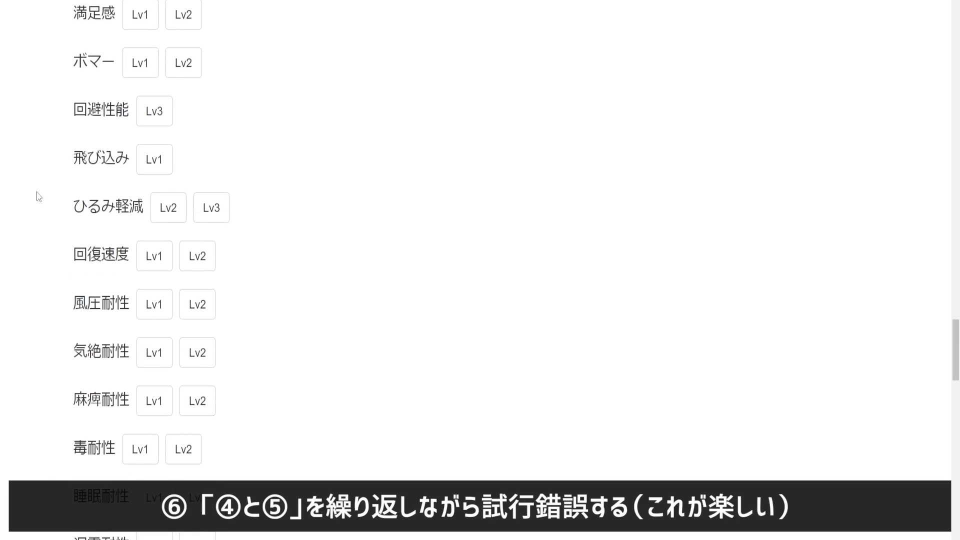
scroll(39, 196, "down", 20)
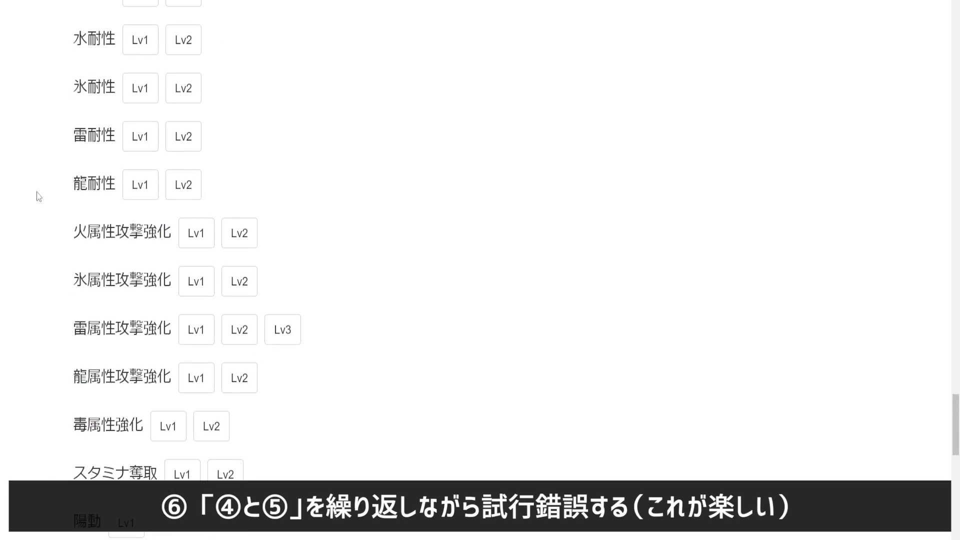
scroll(39, 196, "down", 2)
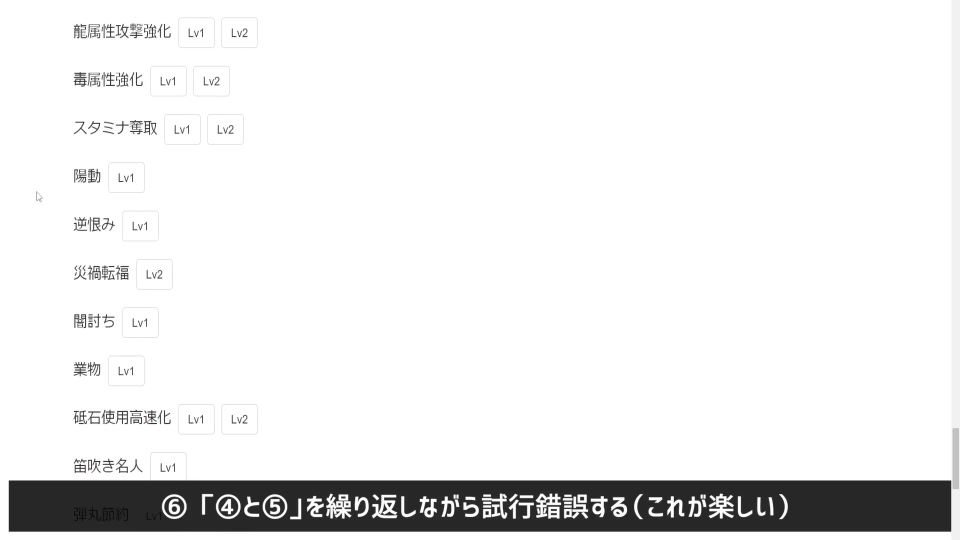
left_click(127, 177)
Step: Rerun the additional-skill search with 供応 Lv1 and 陽動 Lv1 included
scroll(39, 210, "up", 4)
scroll(39, 215, "up", 20)
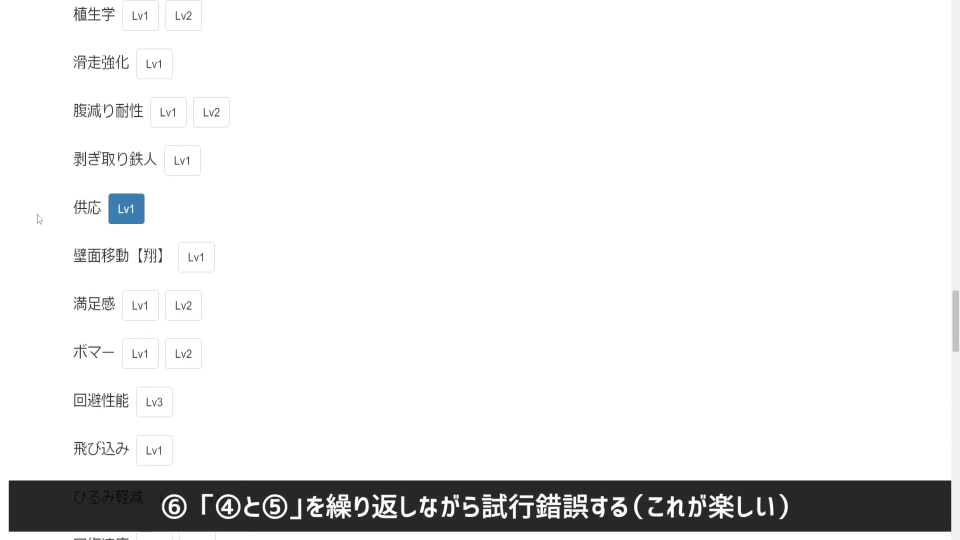
left_click(85, 276)
Step: Go through the whole list of addable skills and add 霞皮の恩恵 Lv1 to the search conditions
scroll(29, 178, "down", 12)
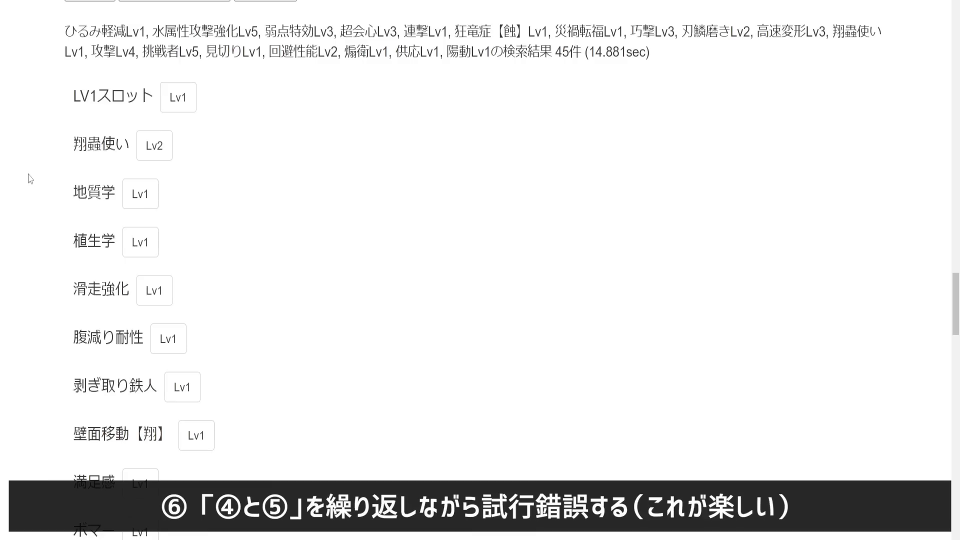
scroll(30, 179, "down", 20)
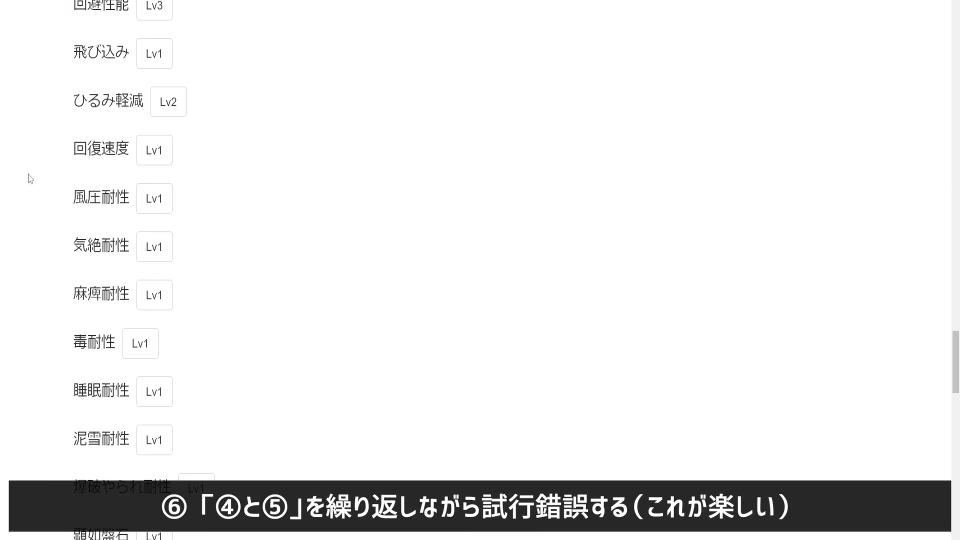
scroll(30, 179, "down", 5)
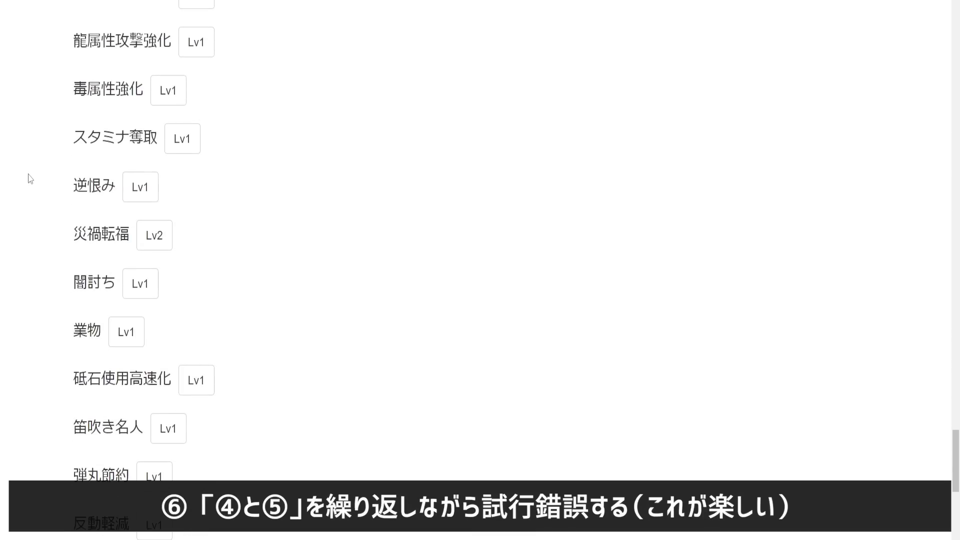
scroll(30, 178, "down", 1)
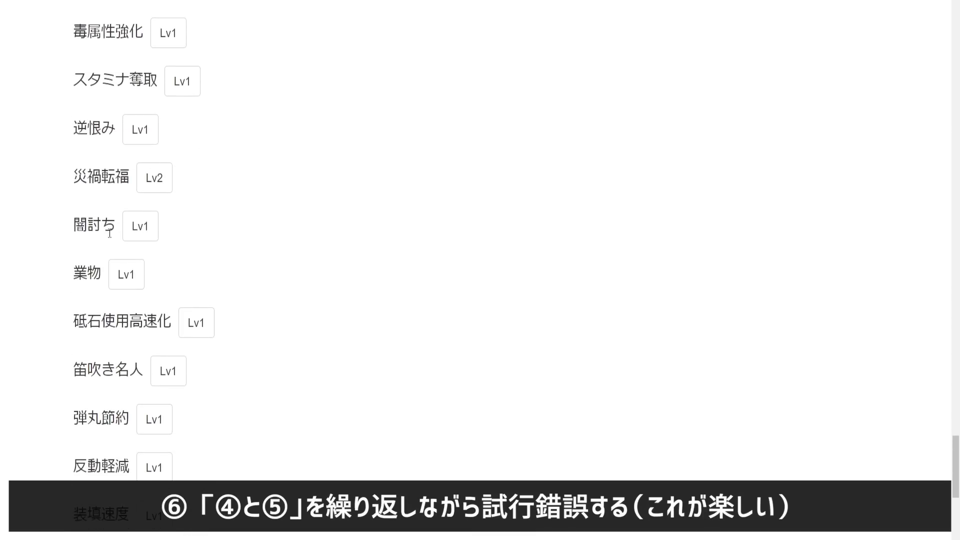
scroll(42, 241, "down", 4)
scroll(43, 241, "down", 2)
scroll(43, 241, "up", 5)
scroll(43, 241, "up", 15)
scroll(42, 241, "up", 6)
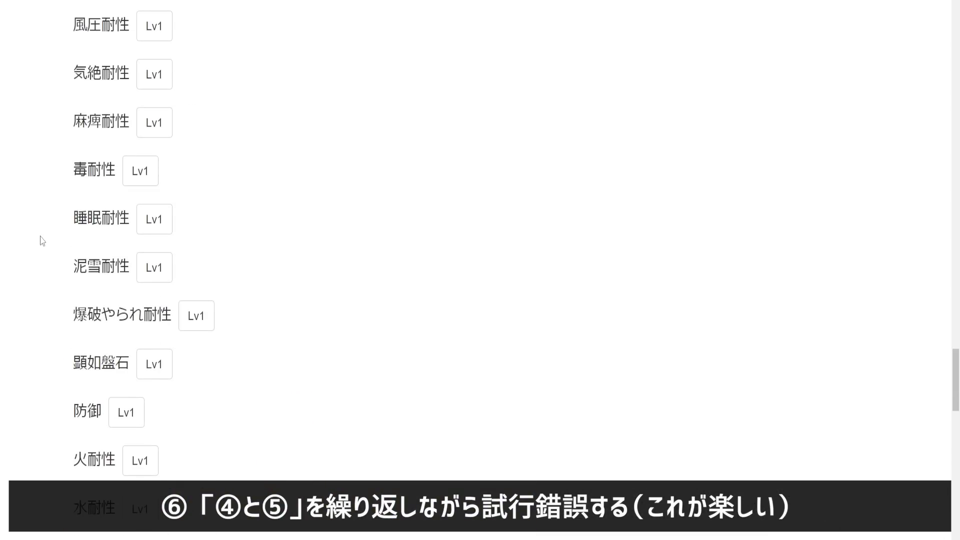
scroll(42, 241, "up", 6)
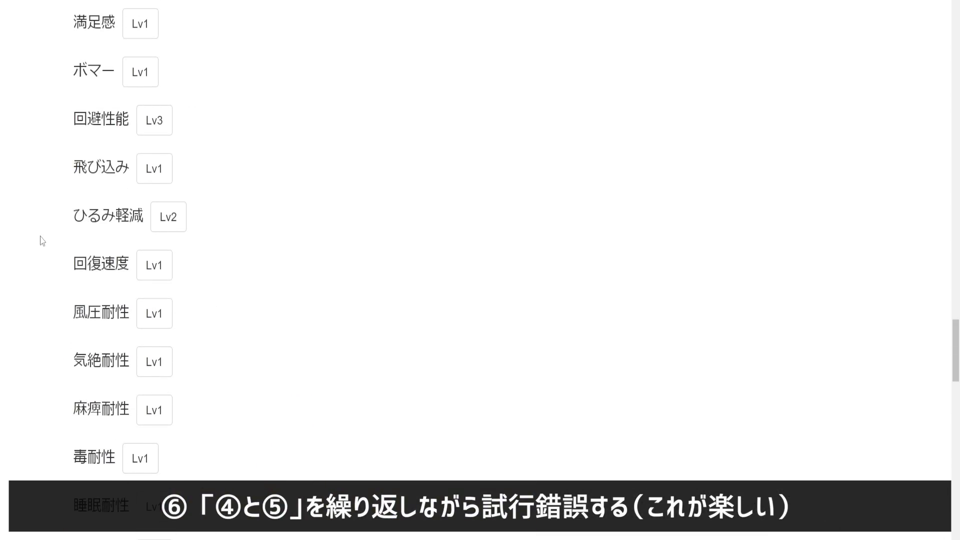
scroll(60, 285, "down", 20)
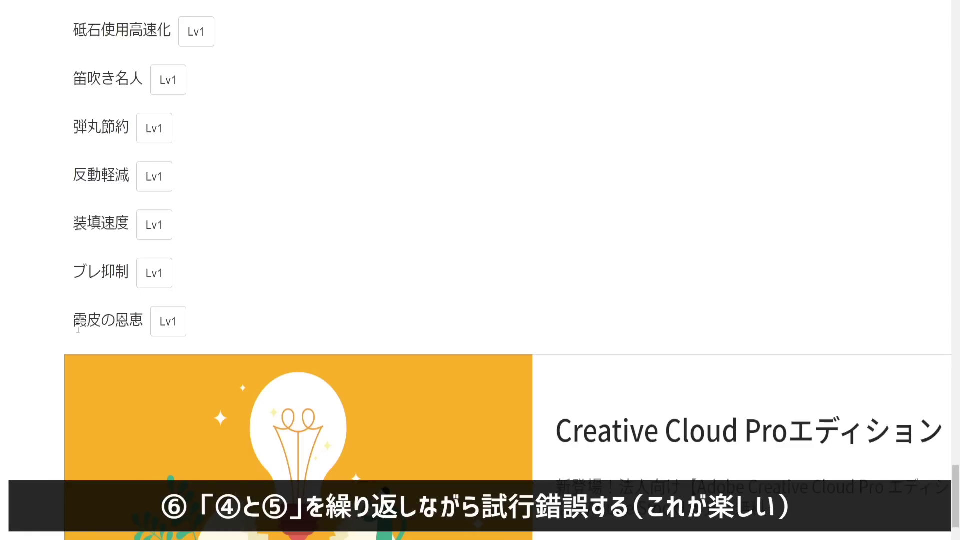
left_click(168, 322)
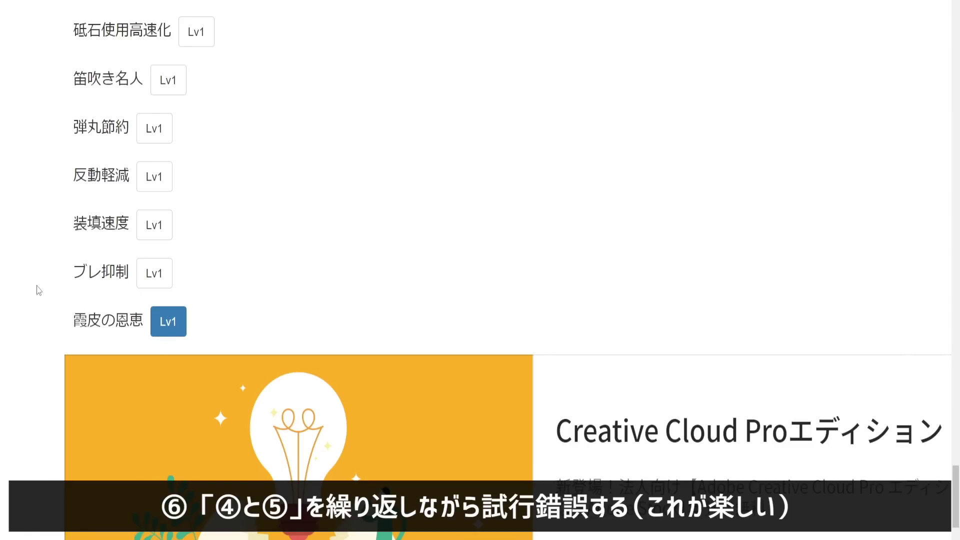
Step: Rerun the additional-skill search with 霞皮の恩恵 Lv1 included
scroll(39, 290, "up", 20)
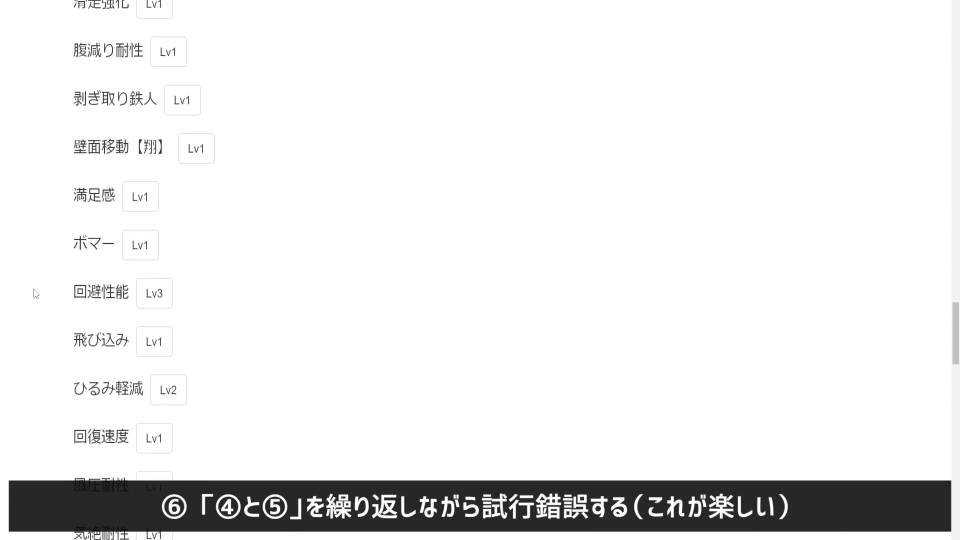
scroll(36, 293, "up", 15)
left_click(153, 164)
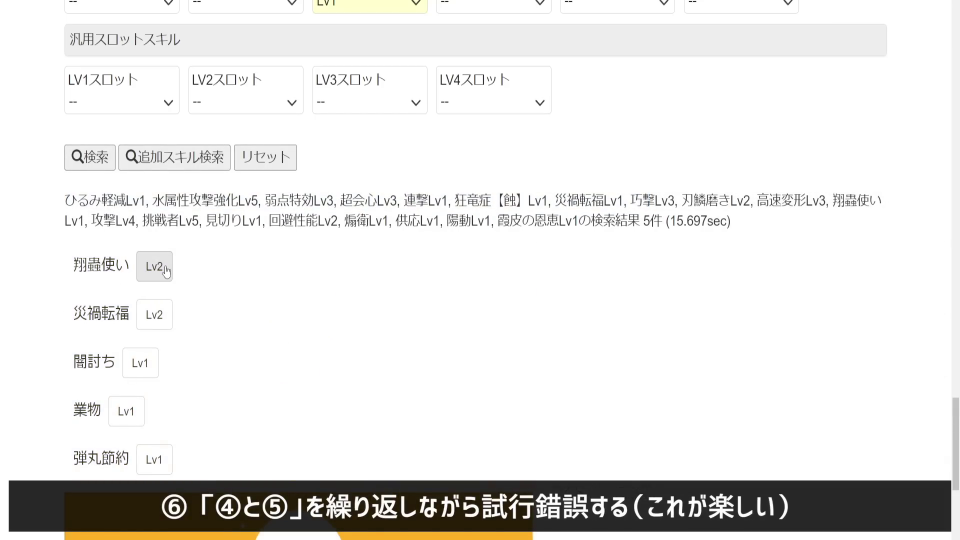
Step: Search for armor sets that meet all the chosen skill conditions and open the details of the first result
left_click(90, 157)
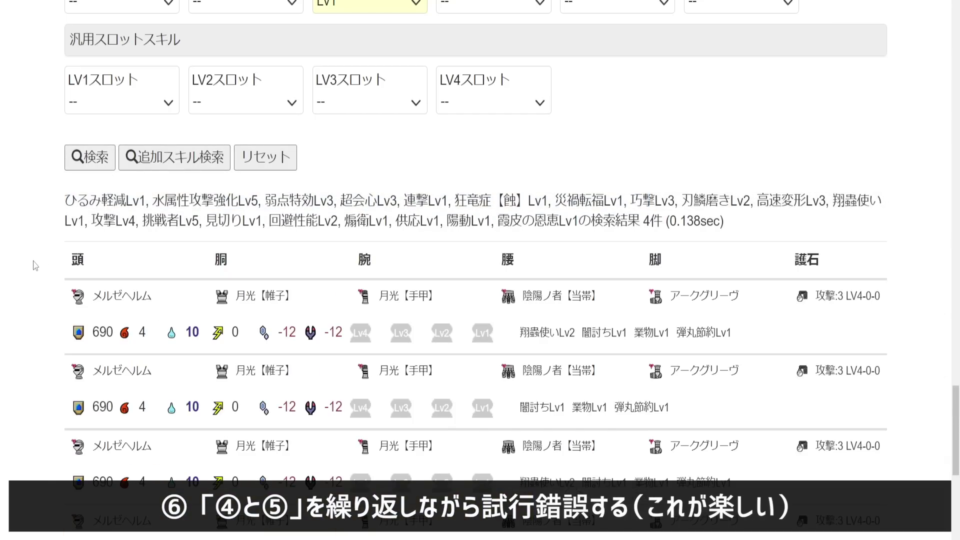
scroll(30, 265, "down", 3)
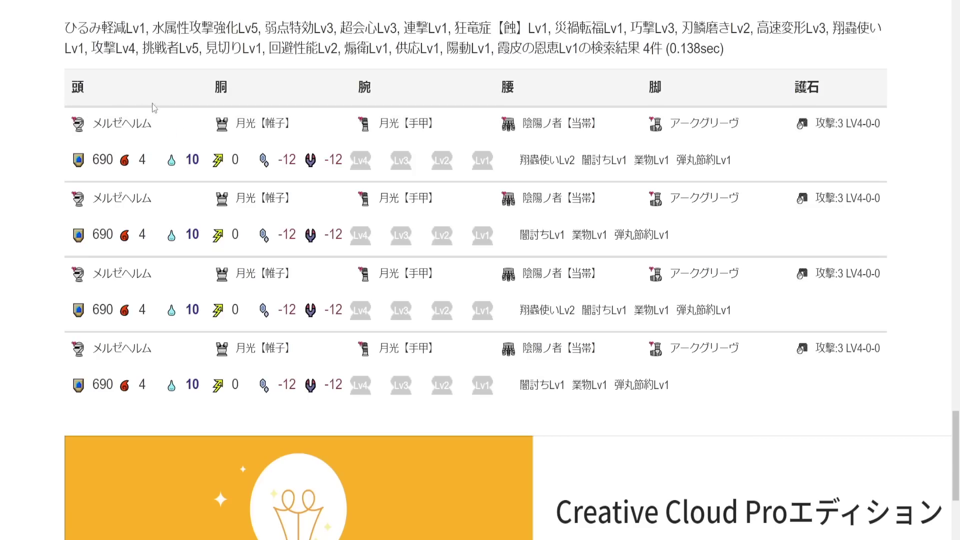
left_click(185, 133)
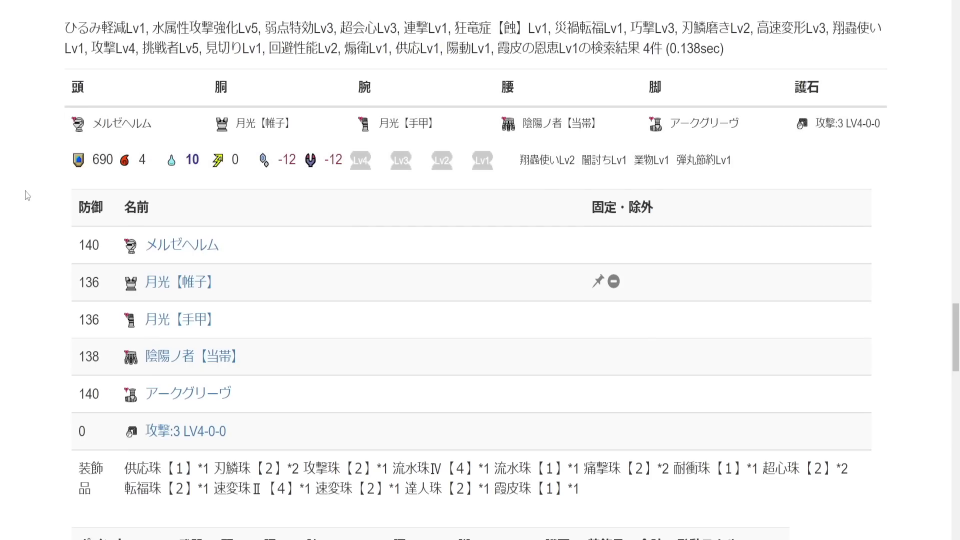
Step: Review the first set's armor pieces, required decorations and the table of skill points and activated skills
scroll(27, 195, "down", 1)
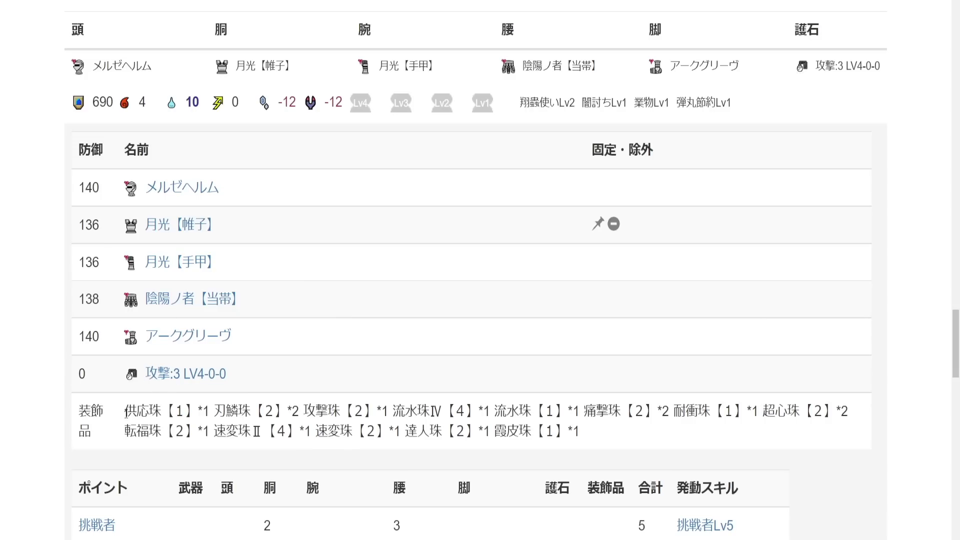
left_click_drag(126, 411, 603, 449)
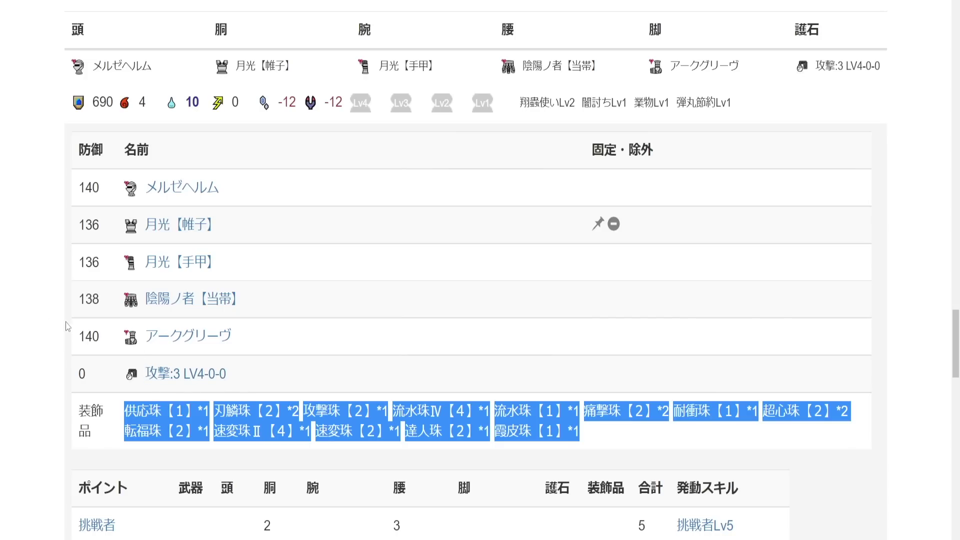
left_click(37, 314)
scroll(36, 310, "down", 1)
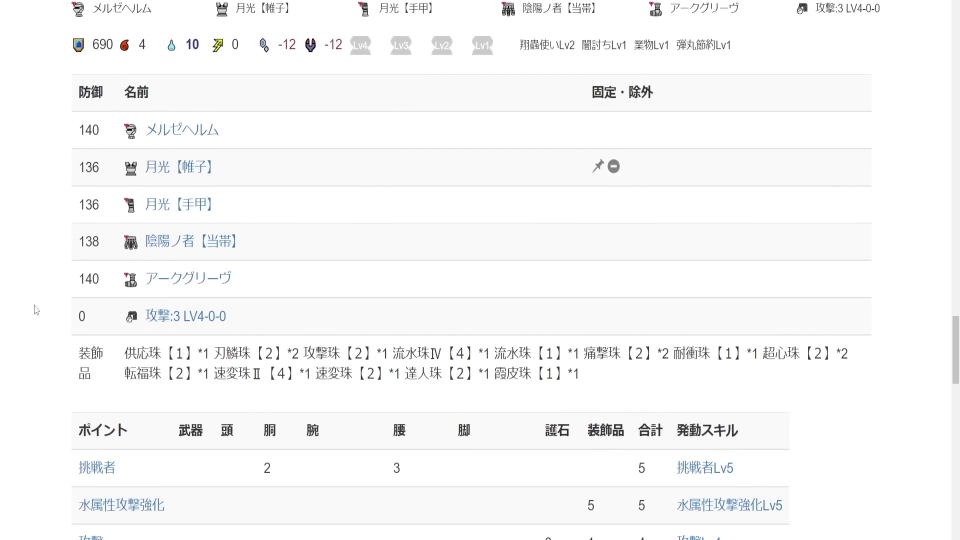
scroll(36, 310, "up", 1)
scroll(36, 310, "down", 8)
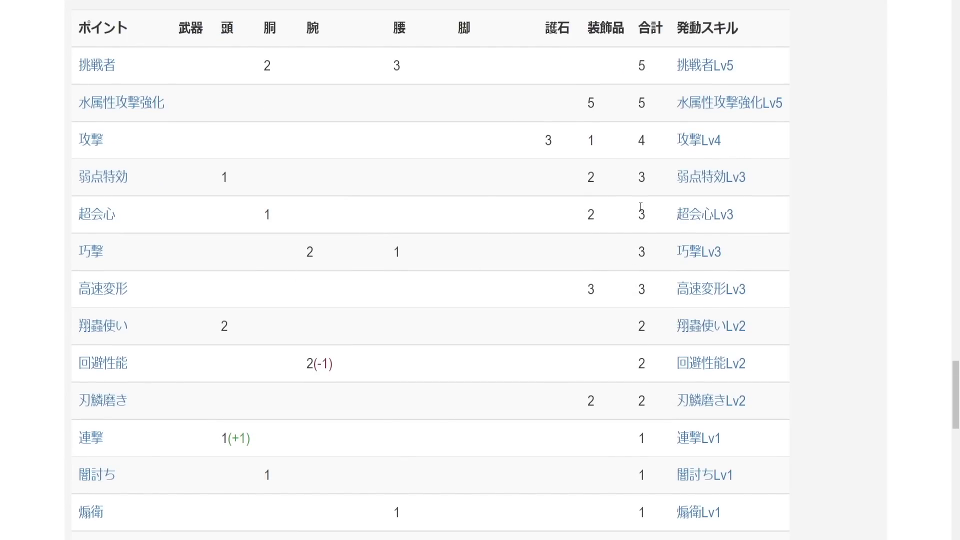
scroll(772, 340, "down", 7)
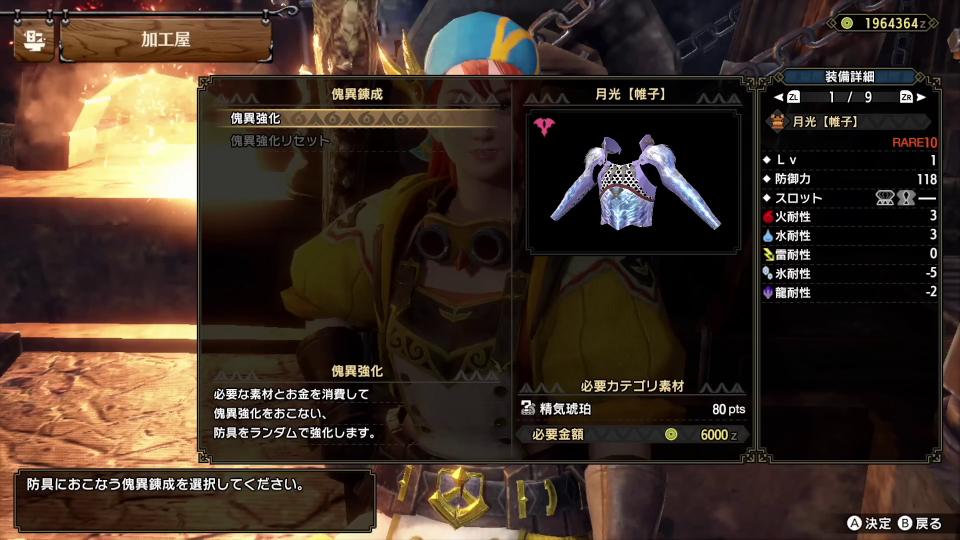
Step: In Monster Hunter Rise: Sunbreak's smithy, compare the stats and equipment skills pages of 月光【帷子】 for 傀異錬成
key("Page_Down")
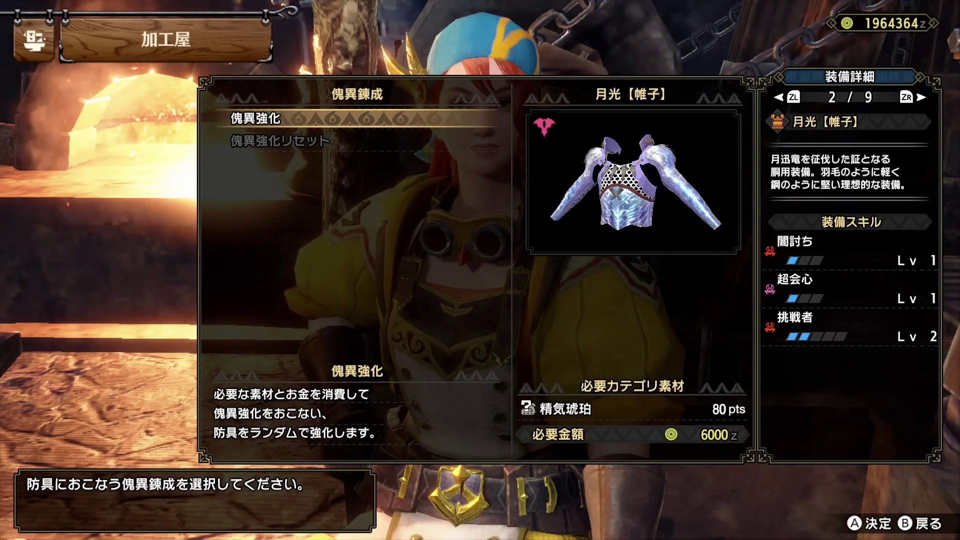
key("Page_Up")
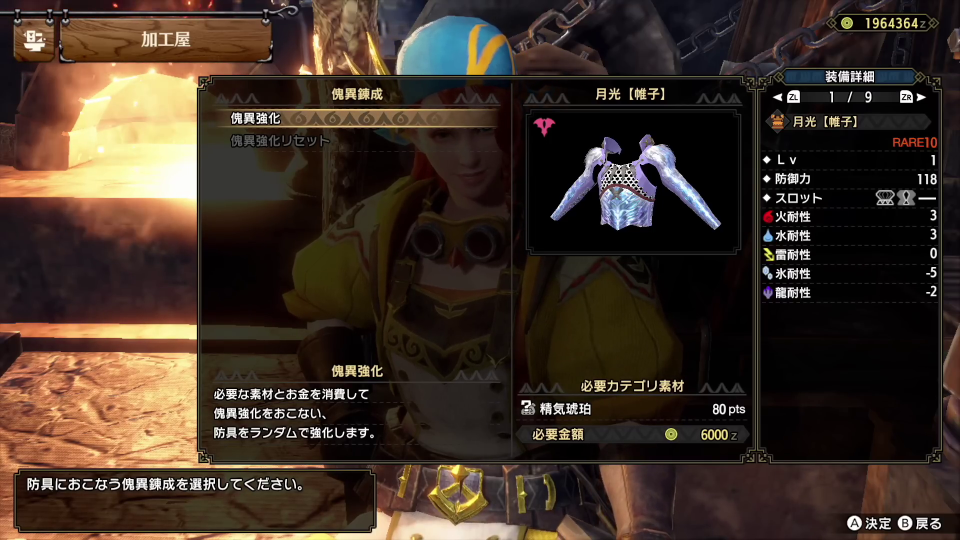
key("Page_Down")
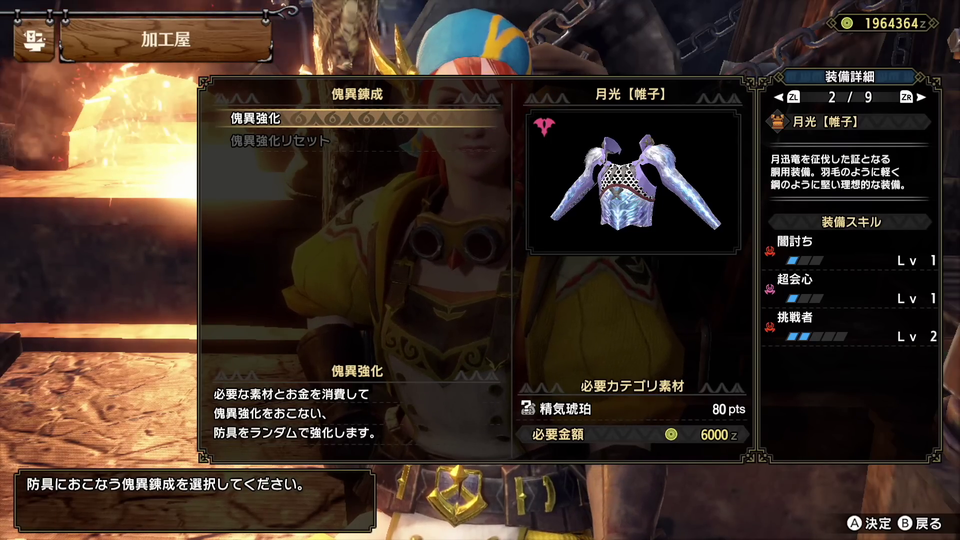
key("Page_Up")
key("Page_Down")
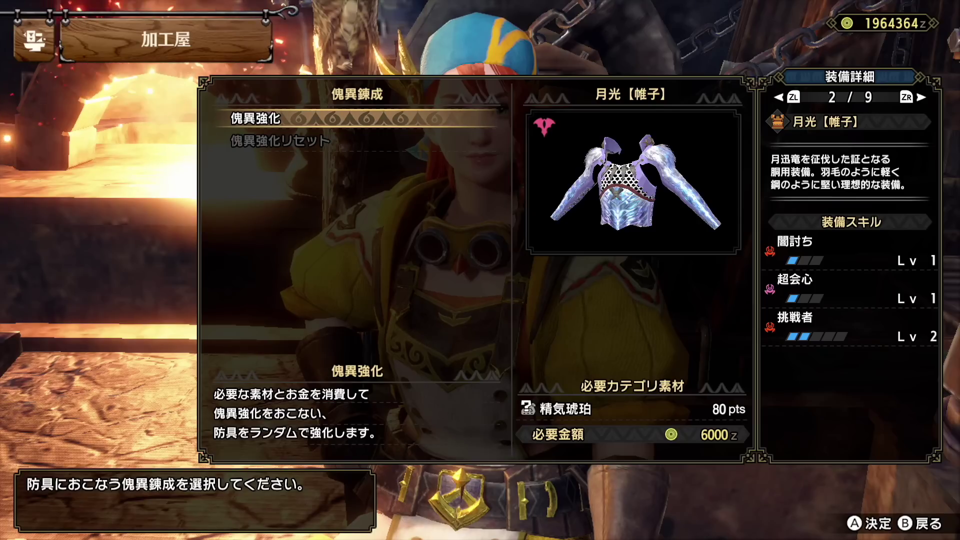
key("Page_Up")
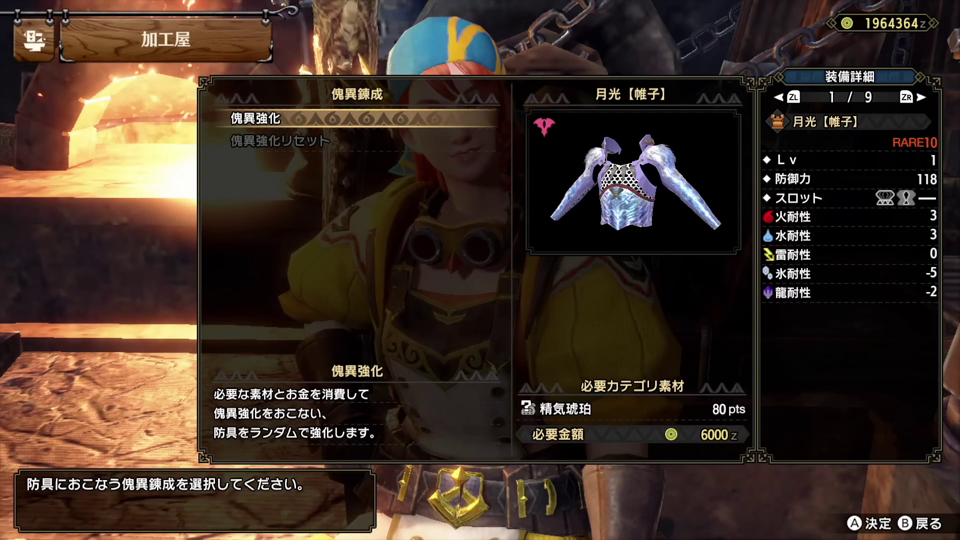
Step: Perform 傀異強化 on 月光【帷子】 using two 精気琥珀・尖 as the required material
key("Return")
key("Down")
key("Down")
key("Right")
key("Right")
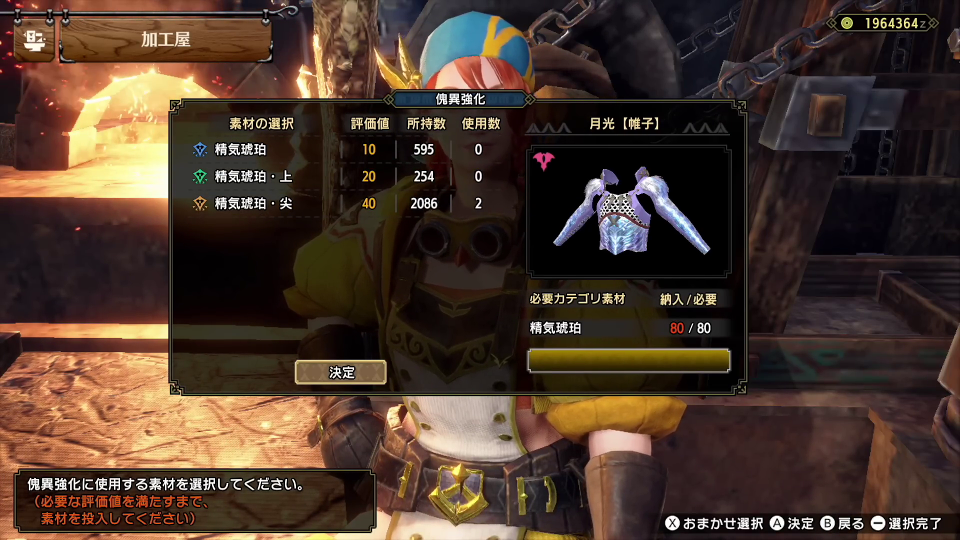
key("Return")
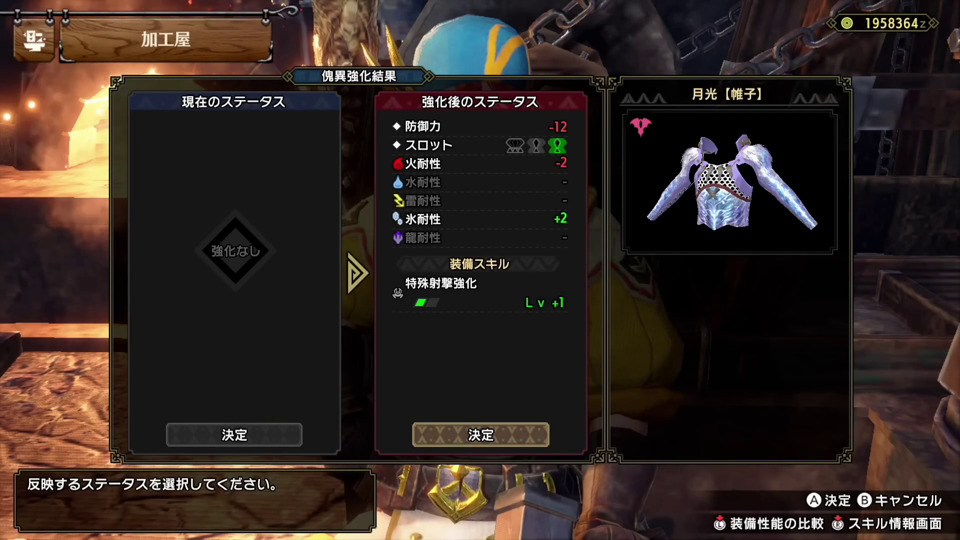
Step: Repeat 傀異強化 on 月光【帷子】 several times, discarding each unwanted result and continuing with another attempt
key("Return")
key("Return")
key("Return")
key("Return")
key("Return")
key("Return")
key("Return")
key("Return")
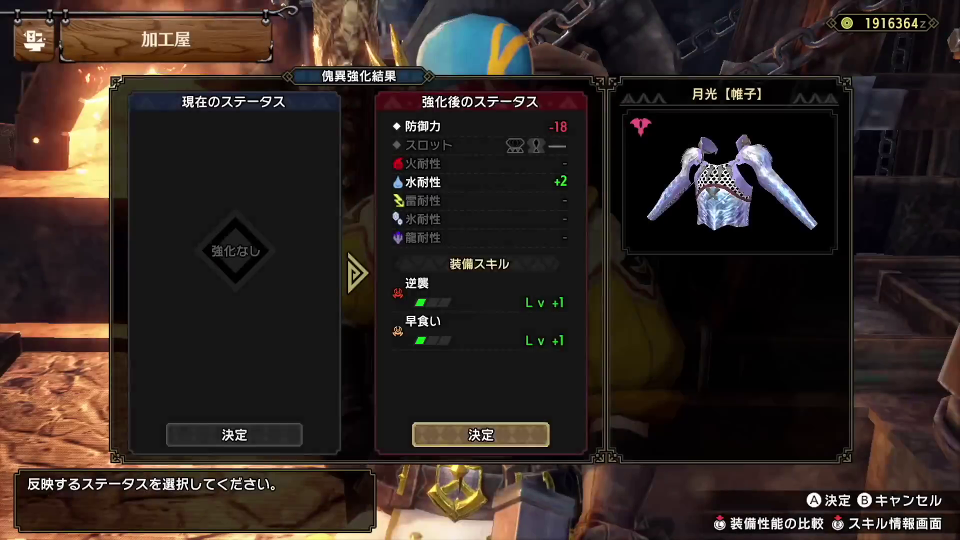
key("Return")
key("Return")
key("Return")
key("Return")
key("Return")
key("Return")
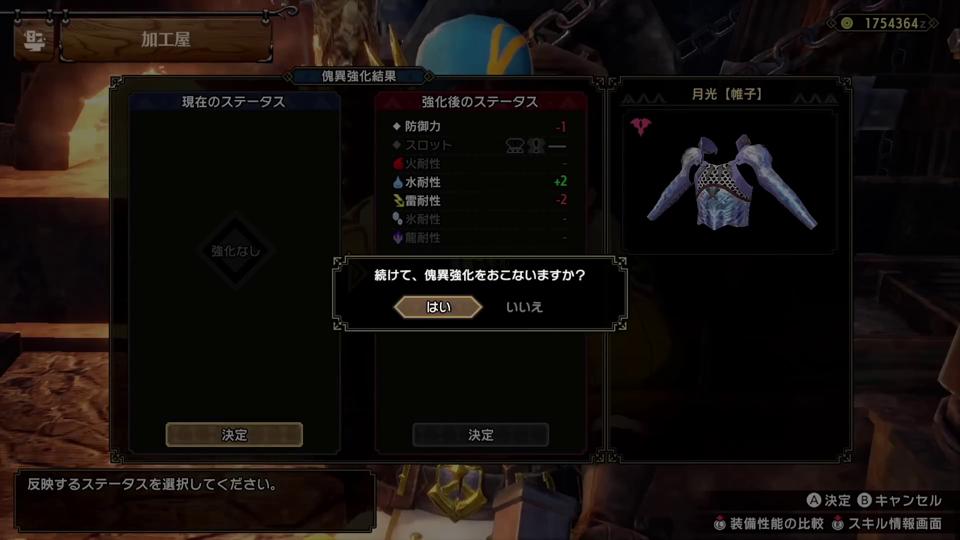
Step: Run 傀異強化 once more and apply the enhanced status with the added slots and 回復速度 Lv +1 to 月光【帷子】
key("Return")
key("Return")
key("Return")
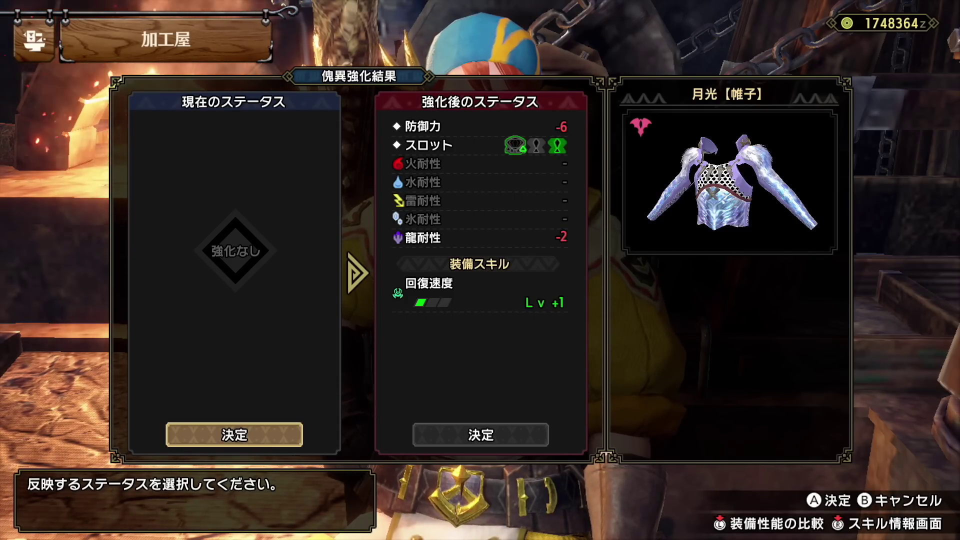
key("Right")
key("Return")
key("Escape")
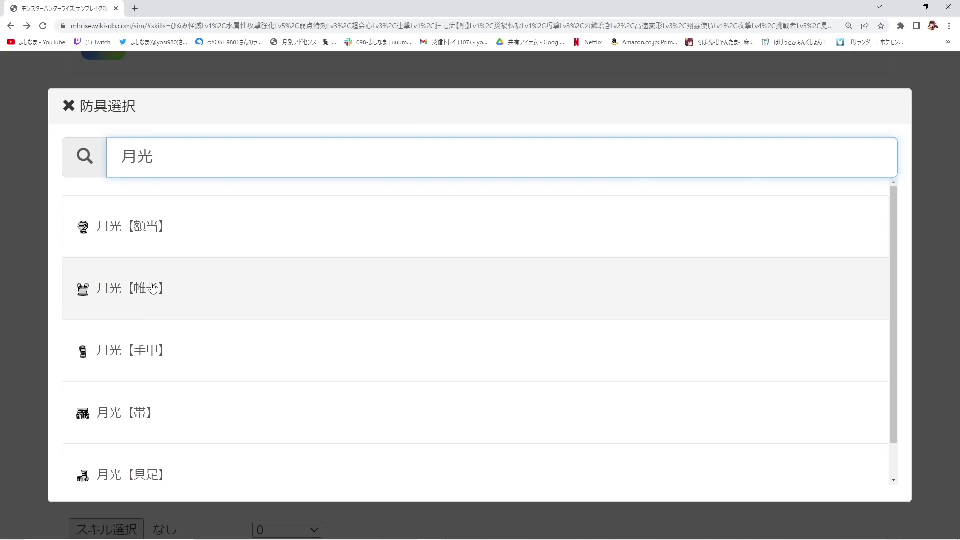
Step: In the browser's skill simulator, add 月光【帷子】 as 傀異錬成 equipment with its first slot at 4(+1) and third slot at 1(+1)
left_click(153, 289)
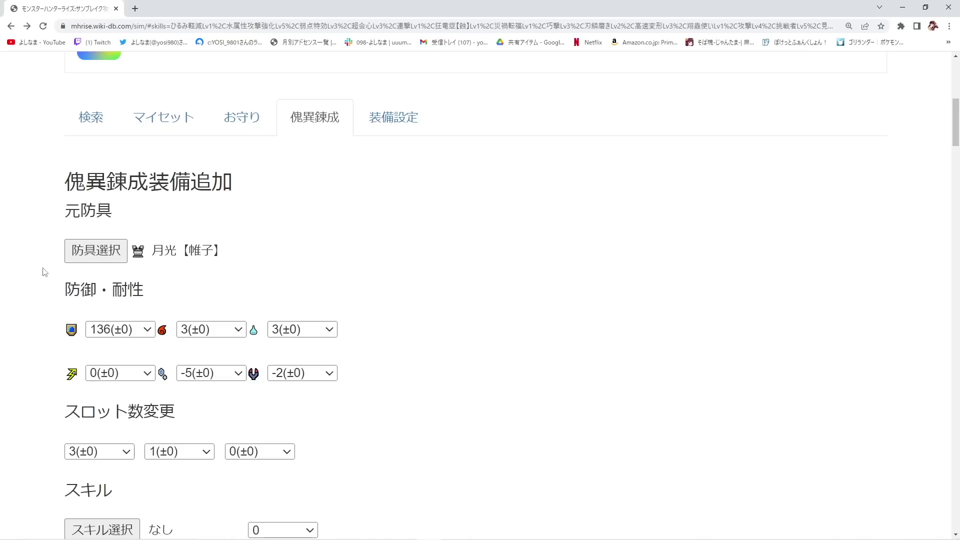
scroll(43, 272, "down", 4)
left_click(123, 256)
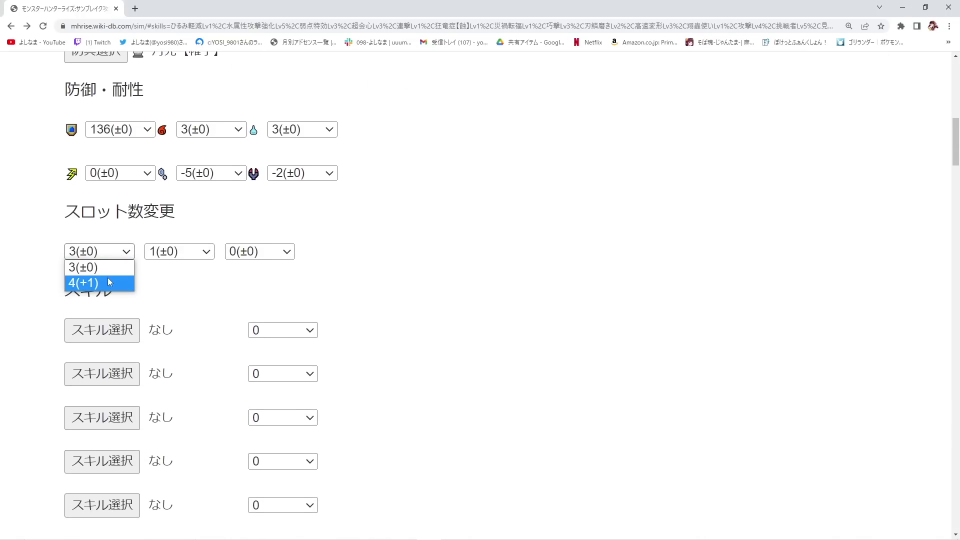
left_click(107, 279)
left_click(266, 255)
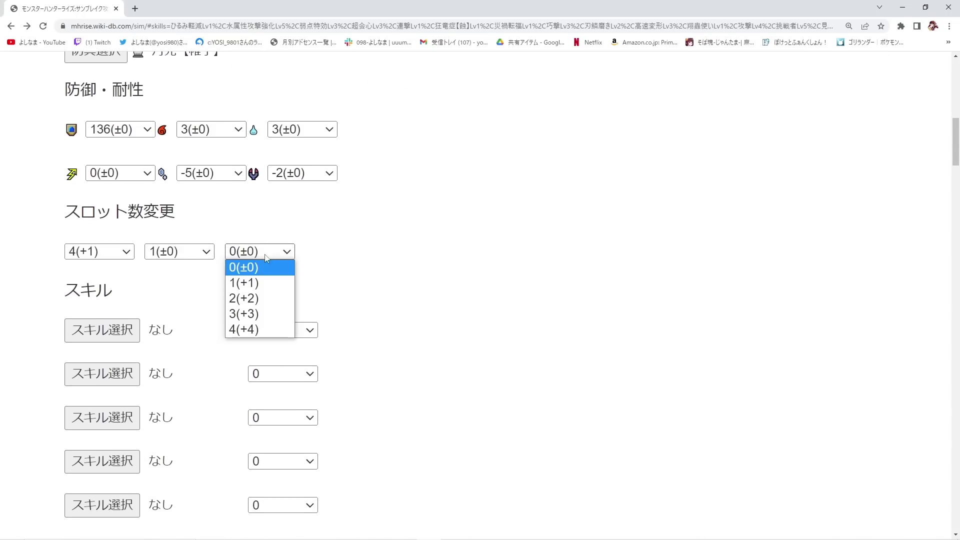
left_click(243, 283)
scroll(412, 322, "down", 2)
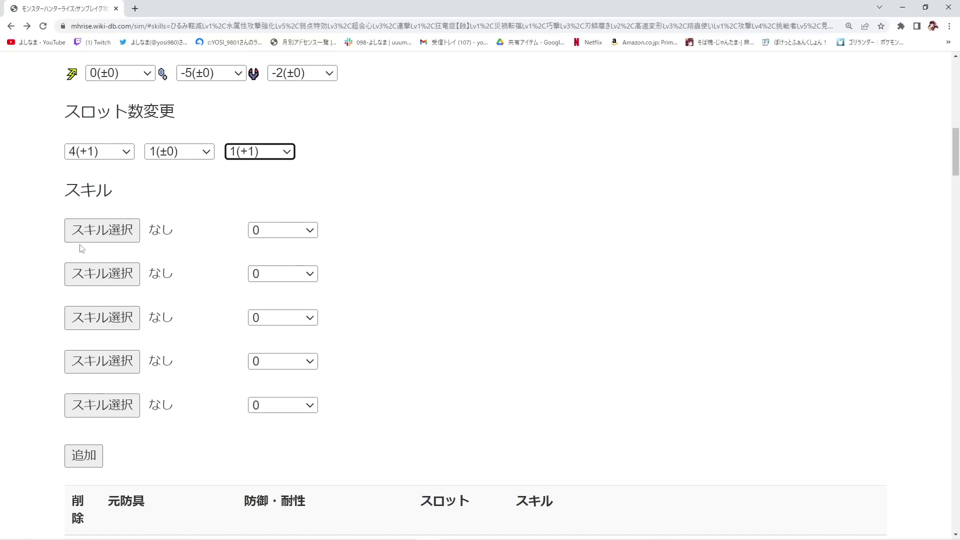
scroll(20, 265, "down", 5)
left_click(83, 208)
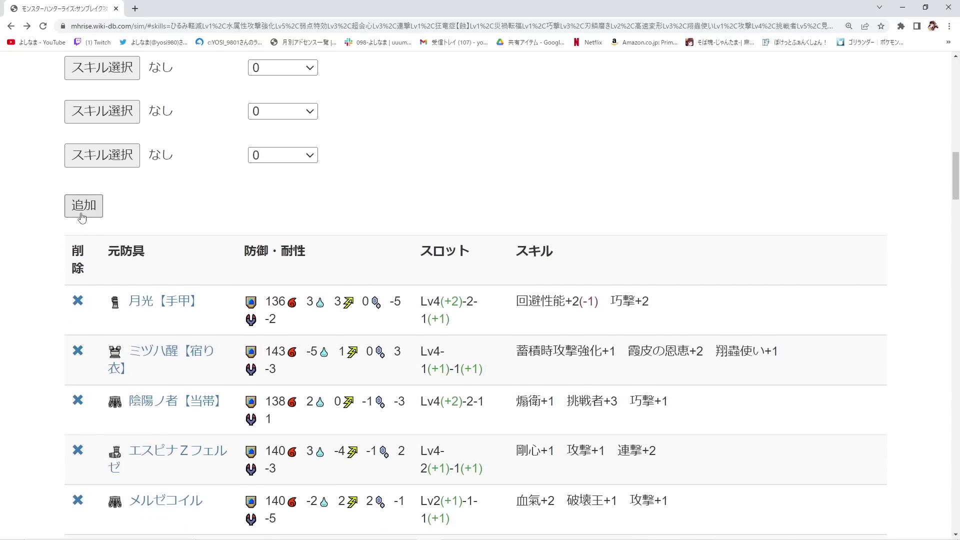
Step: Return to the armor-set search, check the chosen skill conditions and bring up a set that includes the newly added 月光【帷子】
scroll(26, 244, "up", 15)
left_click(80, 267)
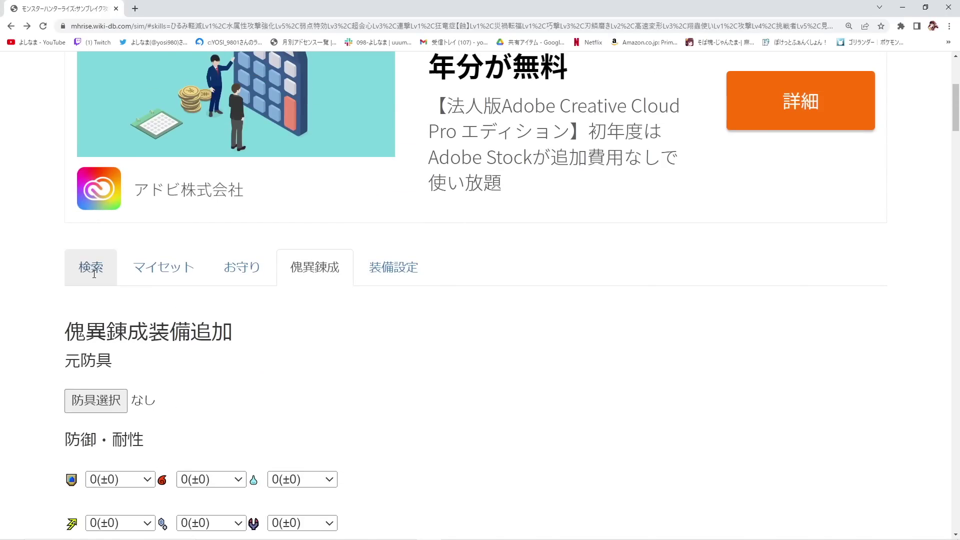
scroll(922, 416, "down", 20)
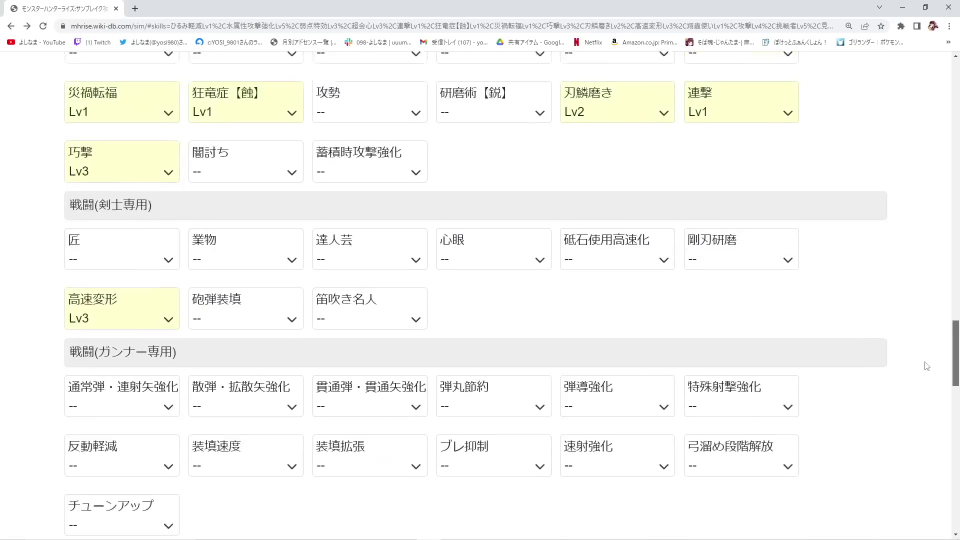
scroll(921, 416, "down", 5)
scroll(922, 405, "up", 9)
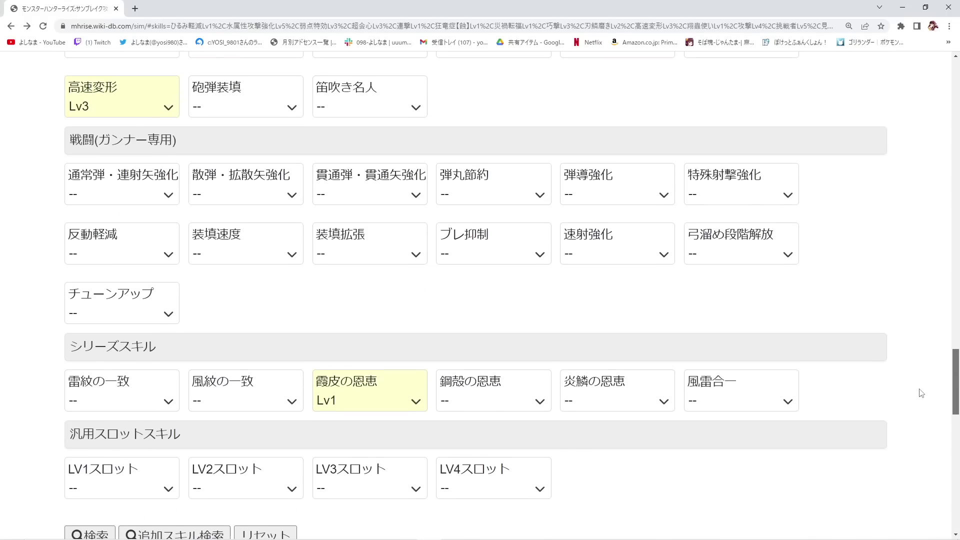
scroll(924, 390, "up", 1)
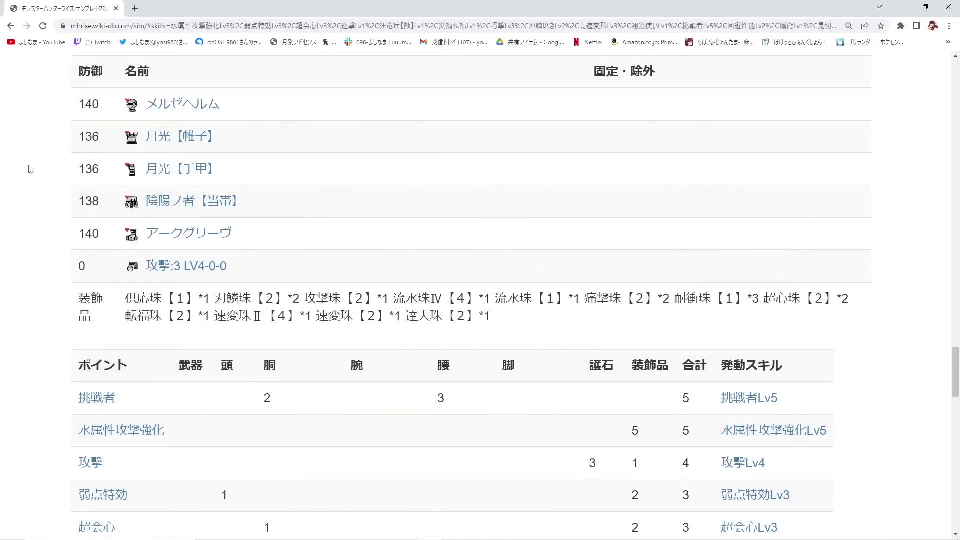
Step: Review the resulting set's armor pieces, decorations, activated skills and slot counts
scroll(30, 169, "down", 12)
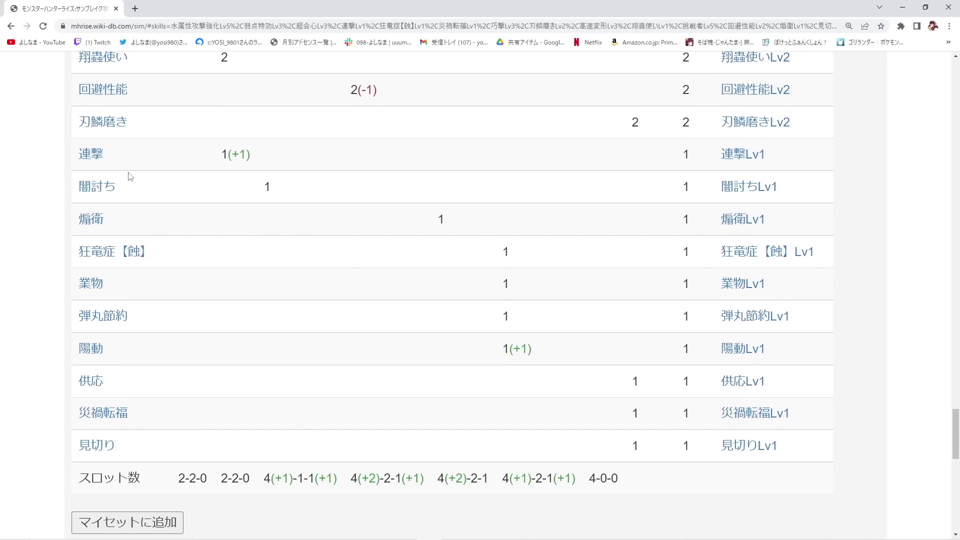
scroll(792, 269, "up", 3)
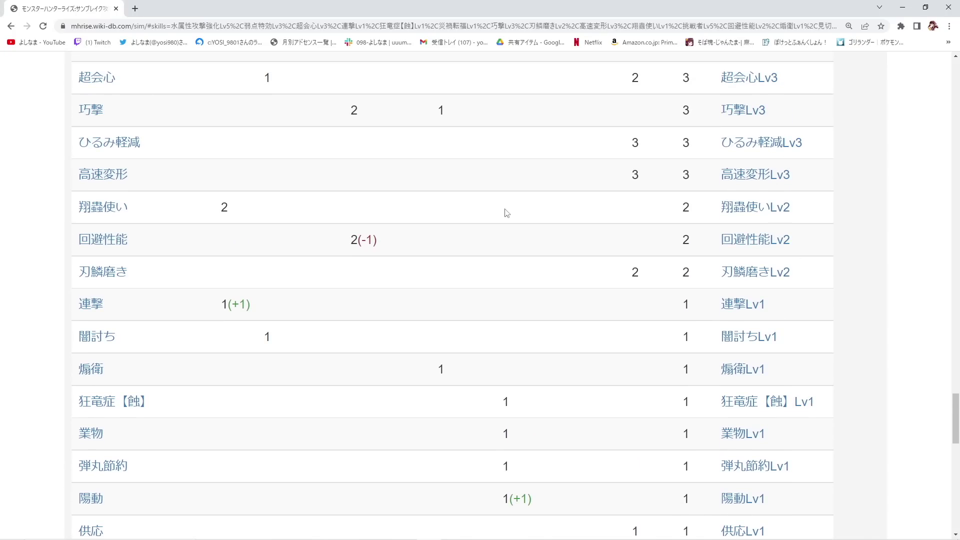
scroll(27, 275, "up", 10)
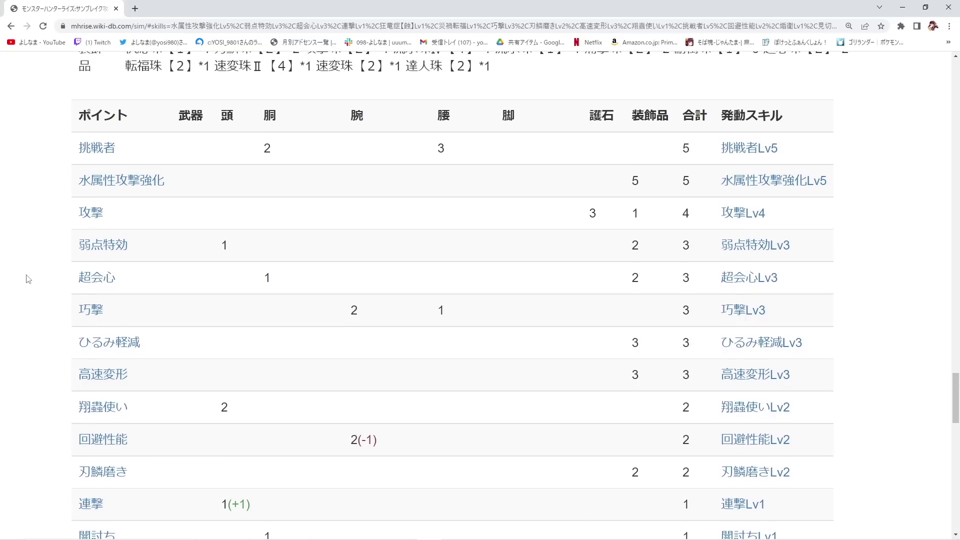
scroll(22, 276, "down", 1)
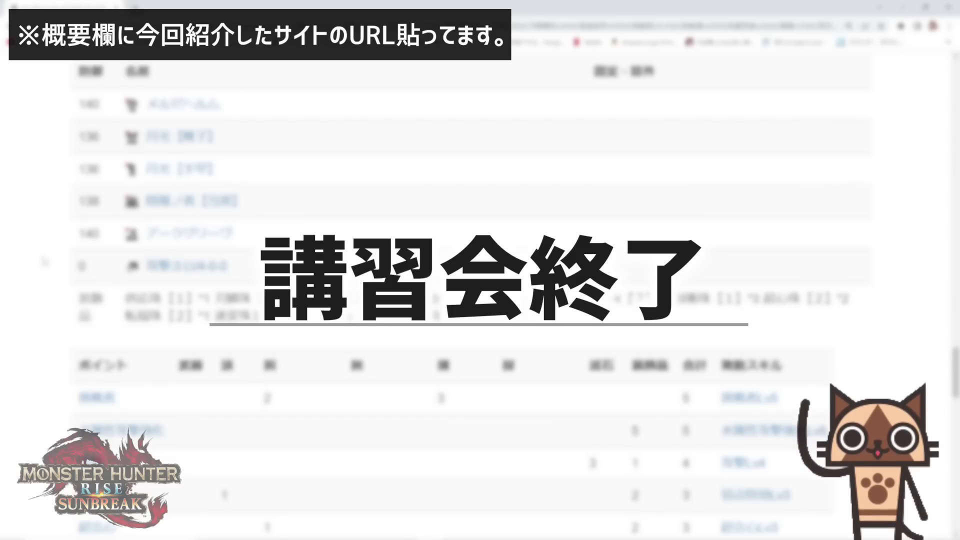
scroll(58, 255, "down", 3)
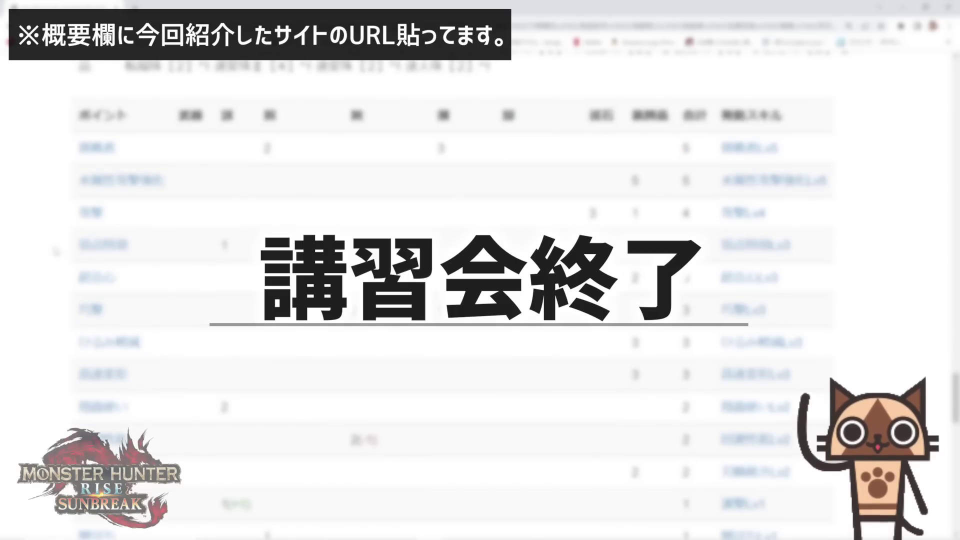
scroll(56, 251, "down", 1)
scroll(35, 274, "up", 5)
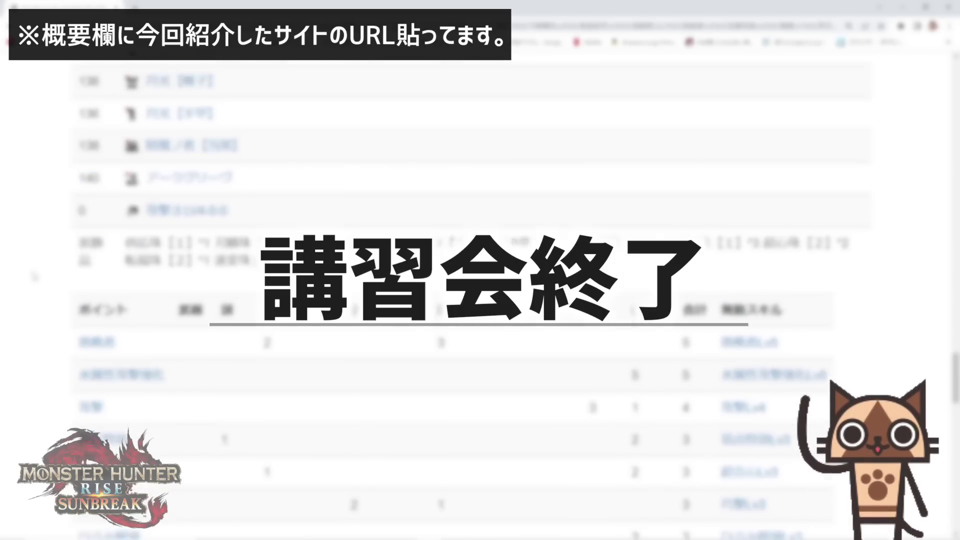
scroll(34, 276, "up", 3)
scroll(34, 277, "down", 2)
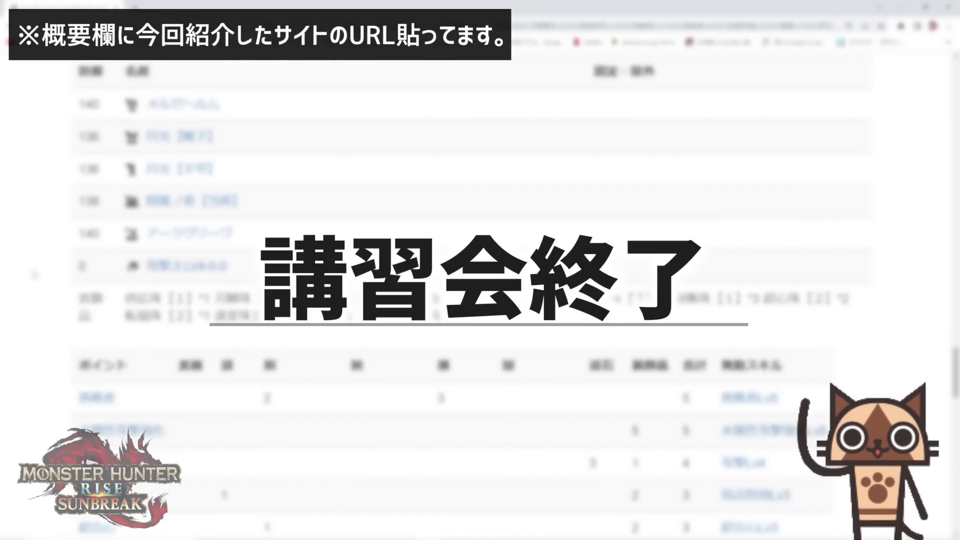